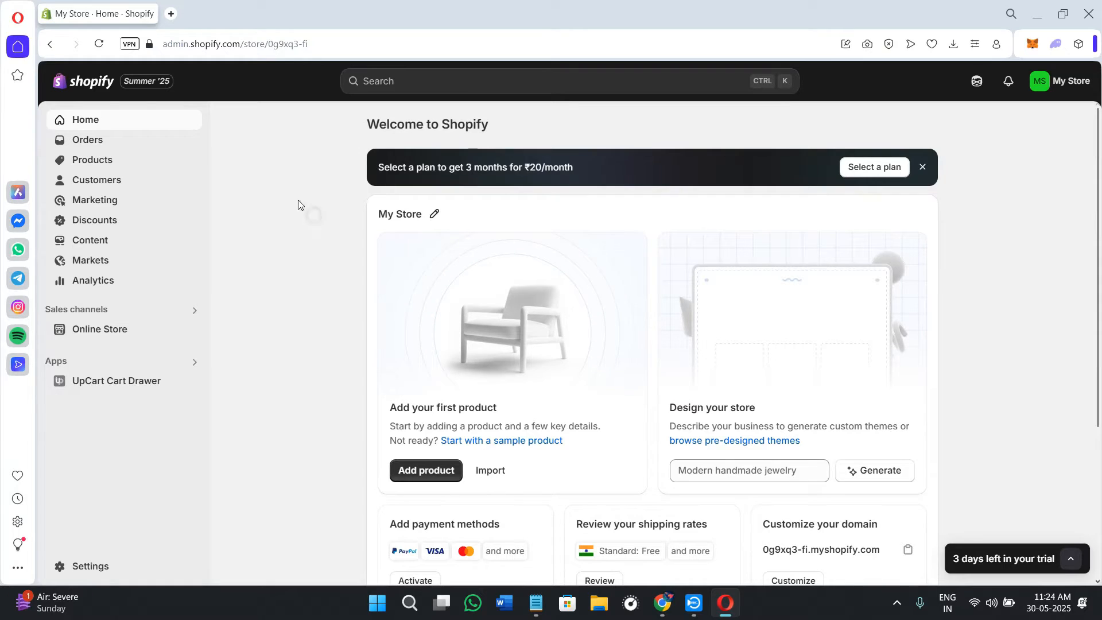
Step: Dismiss the plan offer banner on the store's home page
{"action": "left_click", "coordinate": [230, 48]}
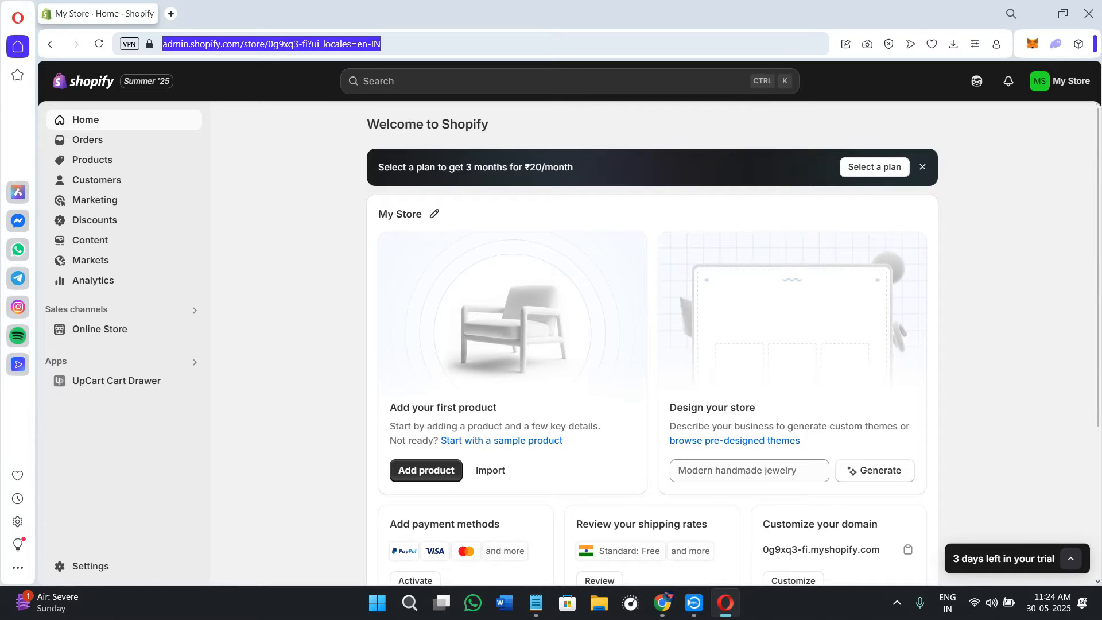
{"action": "left_click", "coordinate": [283, 317]}
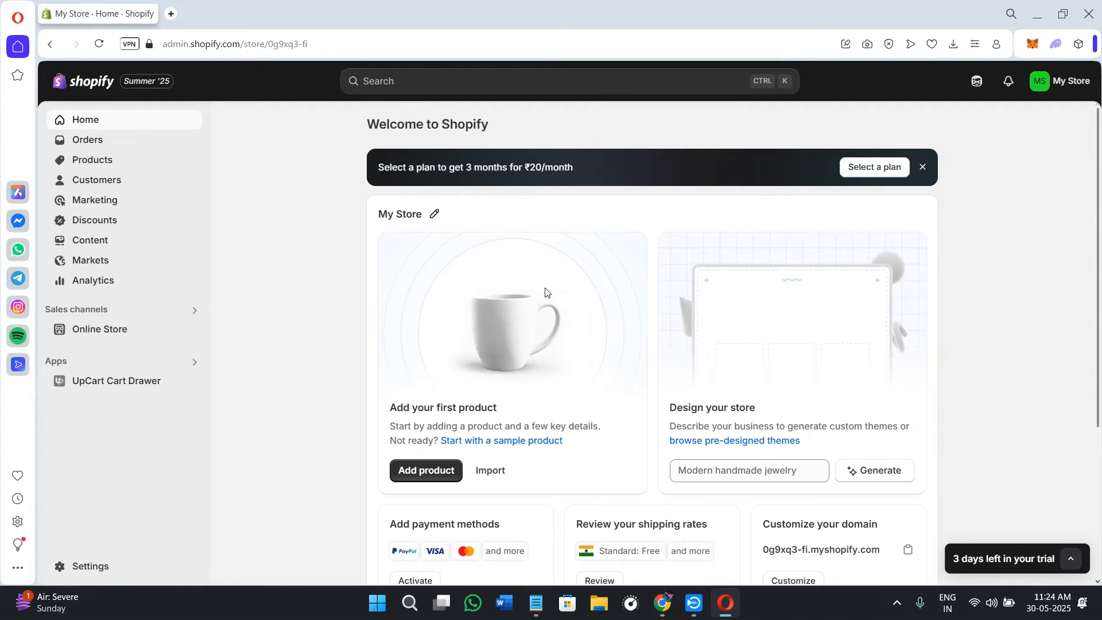
{"action": "left_click", "coordinate": [923, 168]}
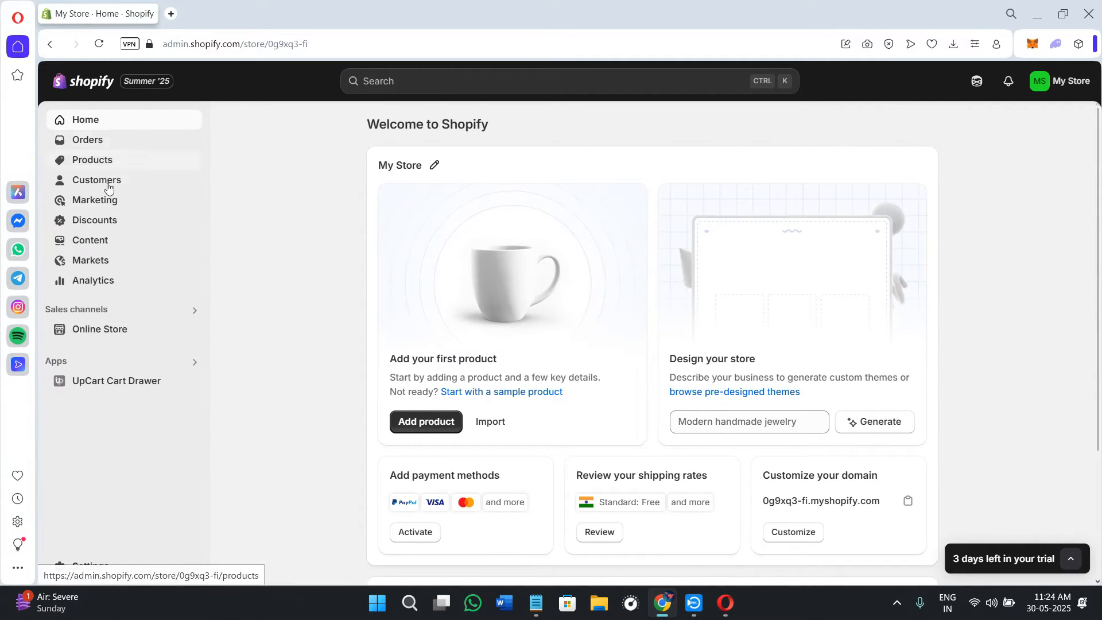
Step: Start a new amount-off-products discount in the store's discounts section and generate a random discount code for it
{"action": "left_click", "coordinate": [92, 223]}
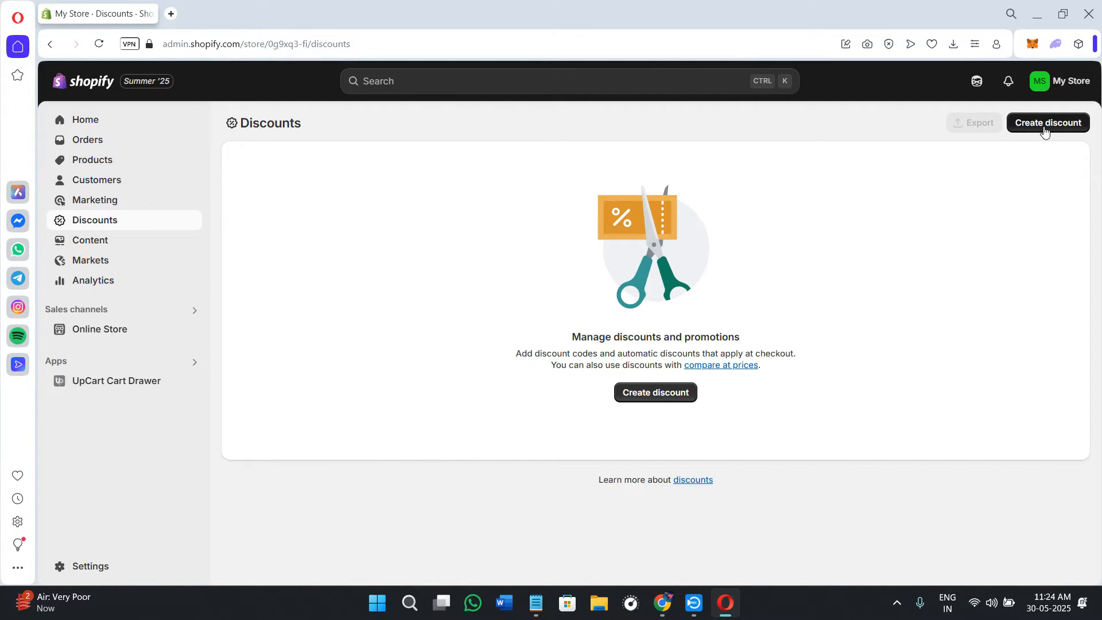
{"action": "left_click", "coordinate": [663, 396]}
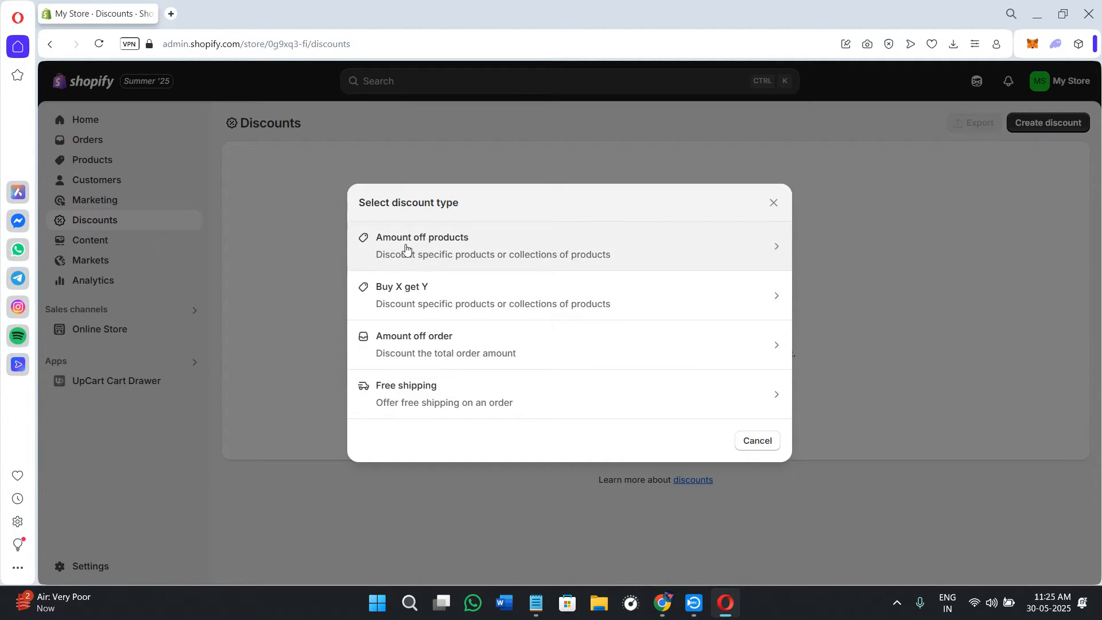
{"action": "left_click", "coordinate": [487, 250]}
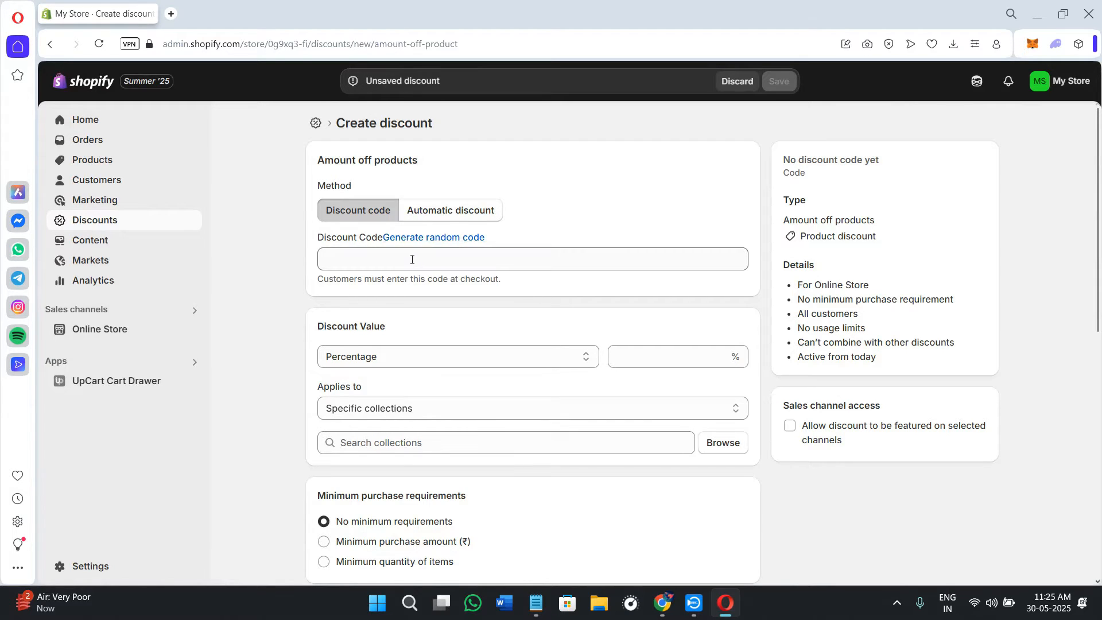
{"action": "left_click", "coordinate": [413, 238]}
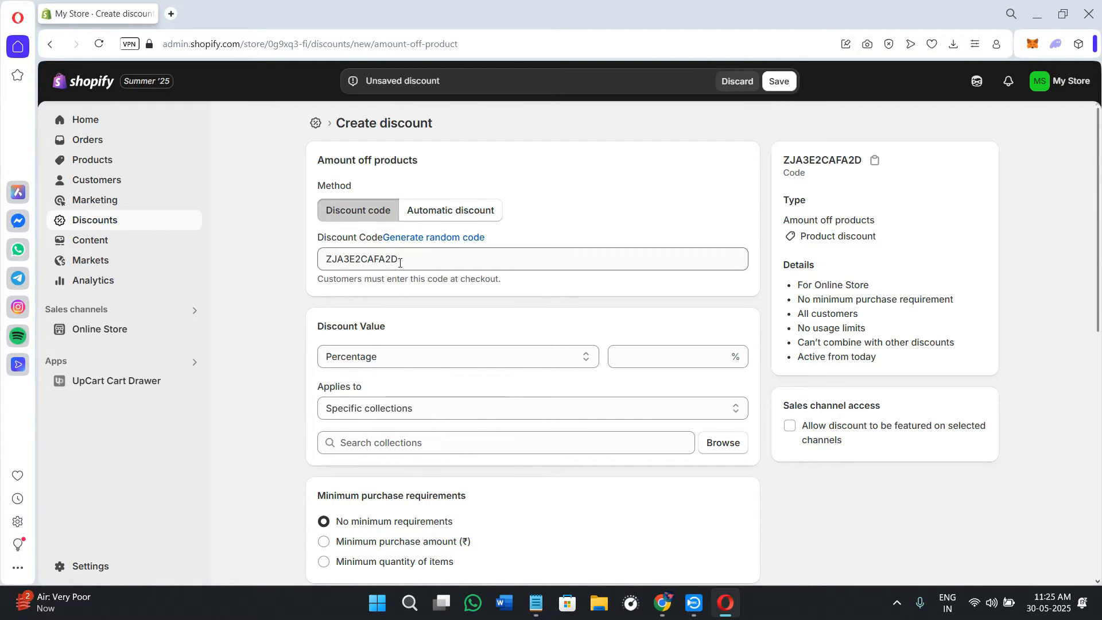
{"action": "double_click", "coordinate": [342, 268]}
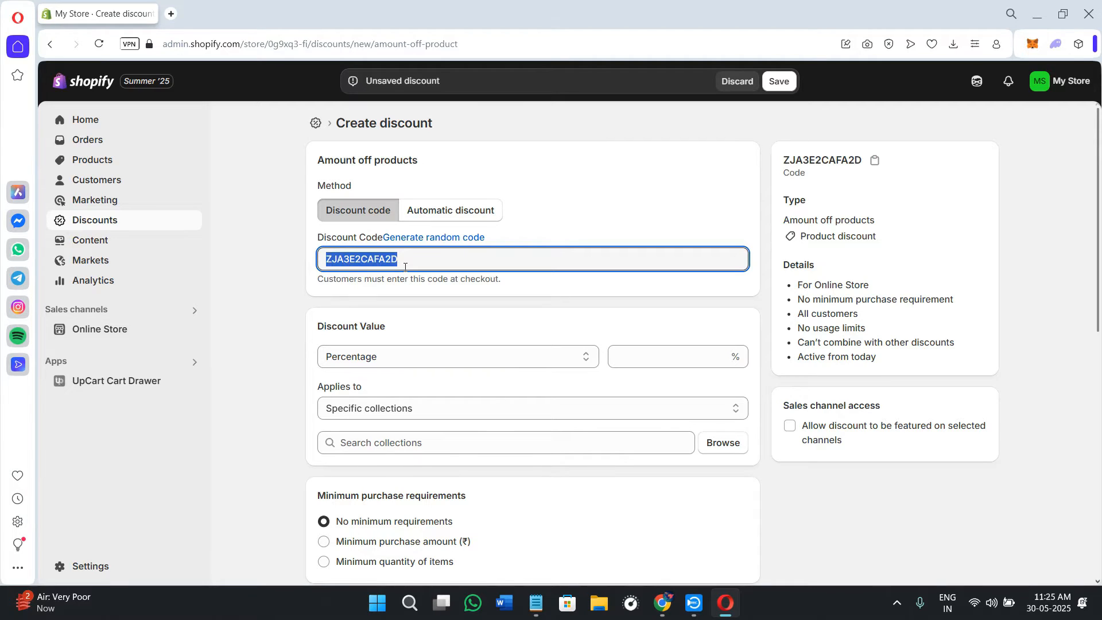
{"action": "left_click", "coordinate": [457, 209]}
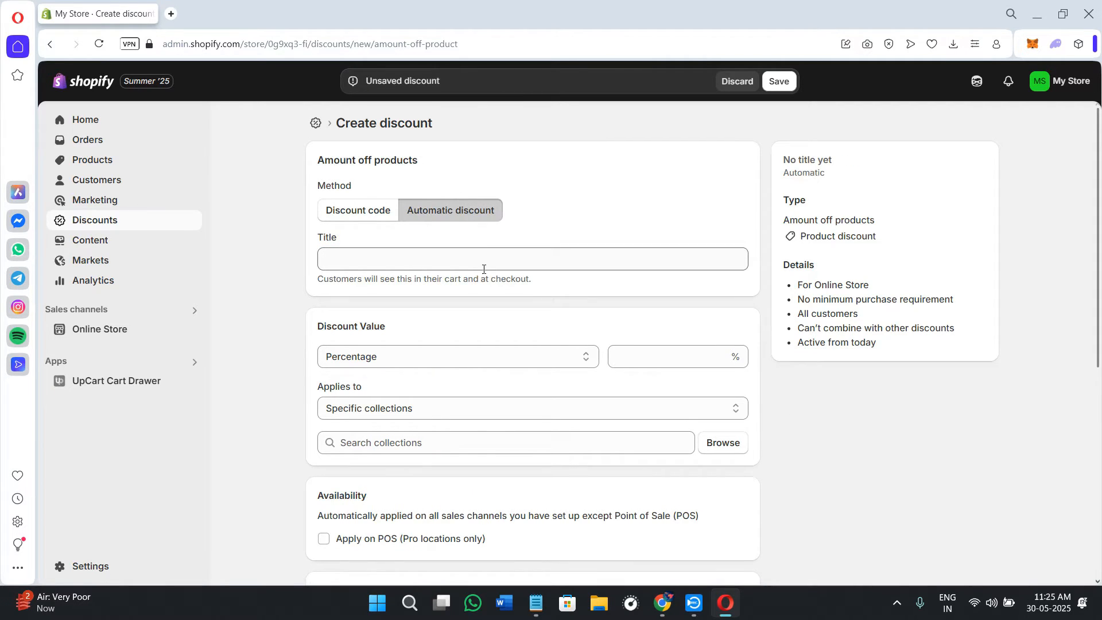
{"action": "left_click", "coordinate": [380, 262]}
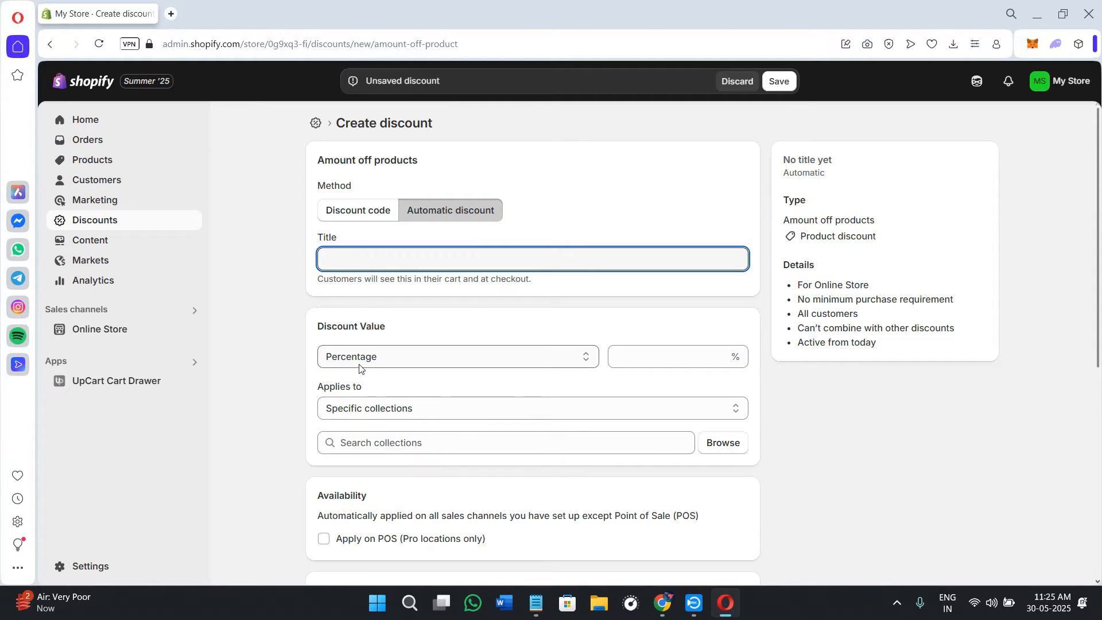
{"action": "scroll", "coordinate": [310, 367], "scroll_direction": "down", "scroll_amount": 2}
{"action": "left_click", "coordinate": [383, 241]}
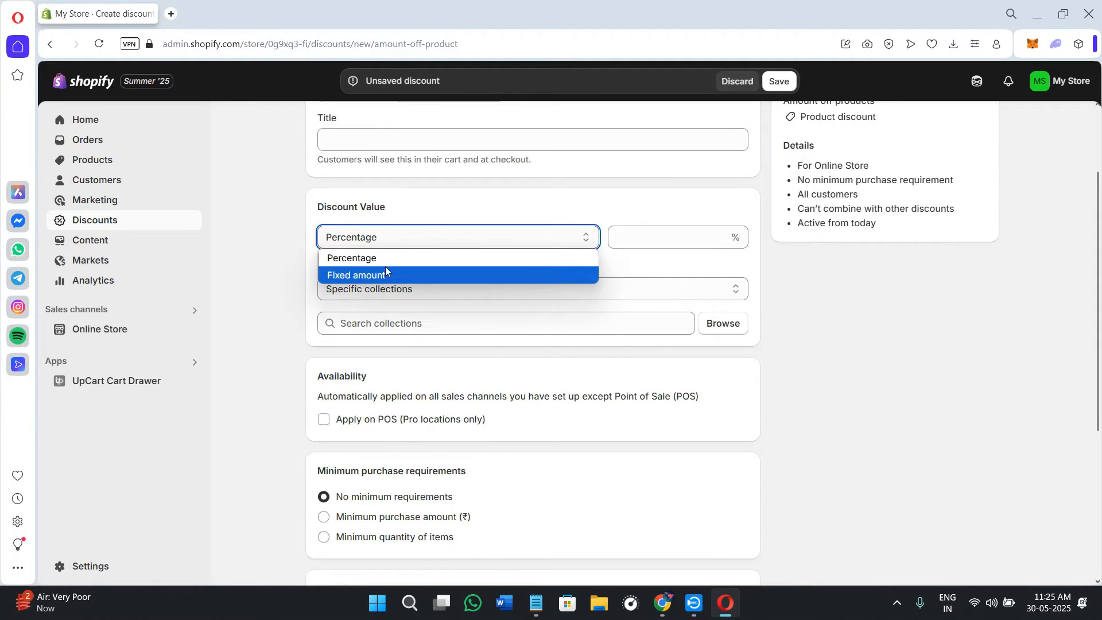
{"action": "left_click", "coordinate": [643, 237]}
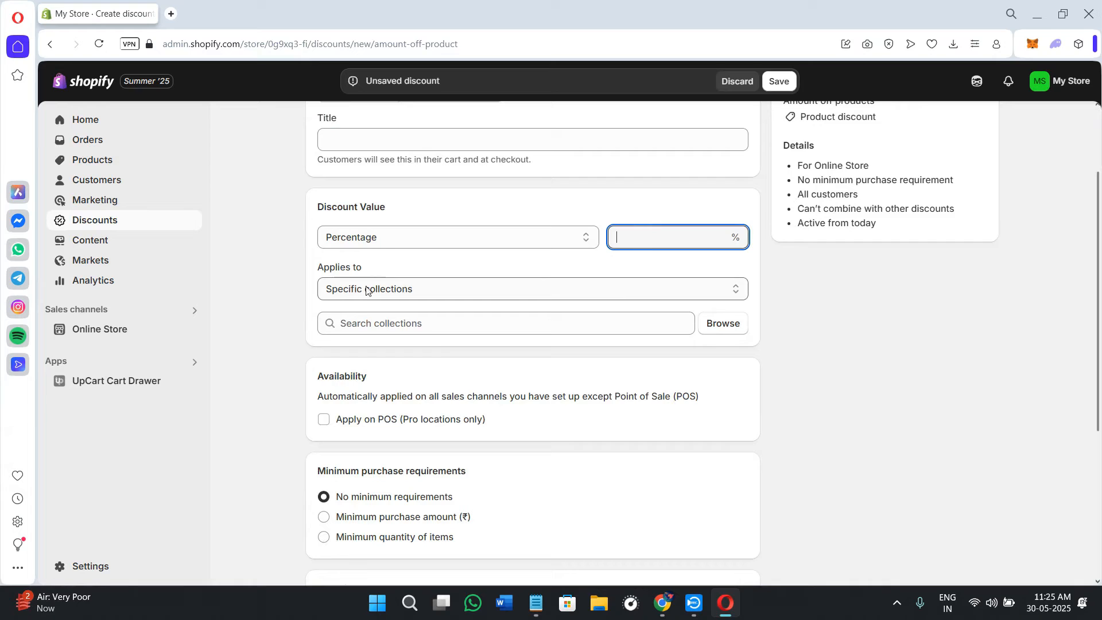
{"action": "left_click", "coordinate": [376, 290]}
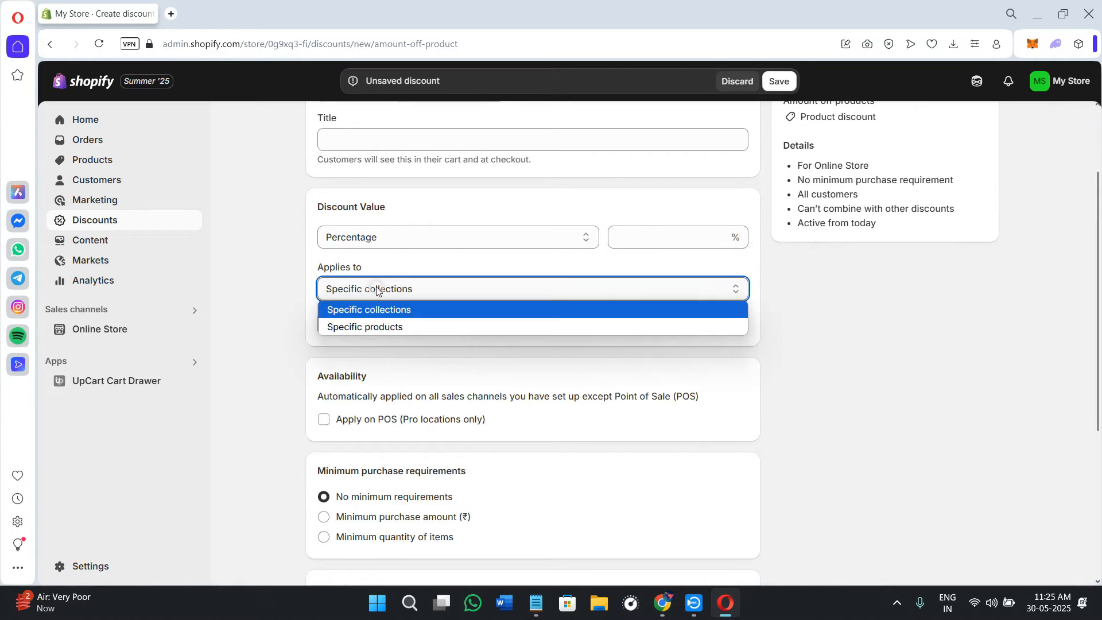
{"action": "left_click", "coordinate": [250, 334]}
{"action": "scroll", "coordinate": [337, 416], "scroll_direction": "up", "scroll_amount": 3}
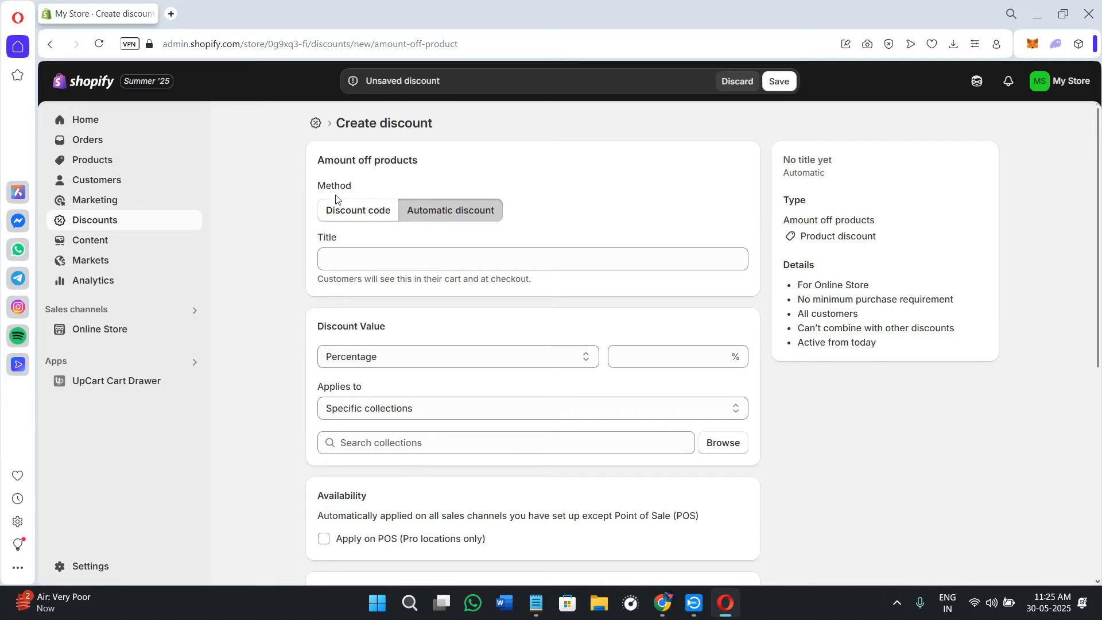
{"action": "left_click", "coordinate": [367, 216]}
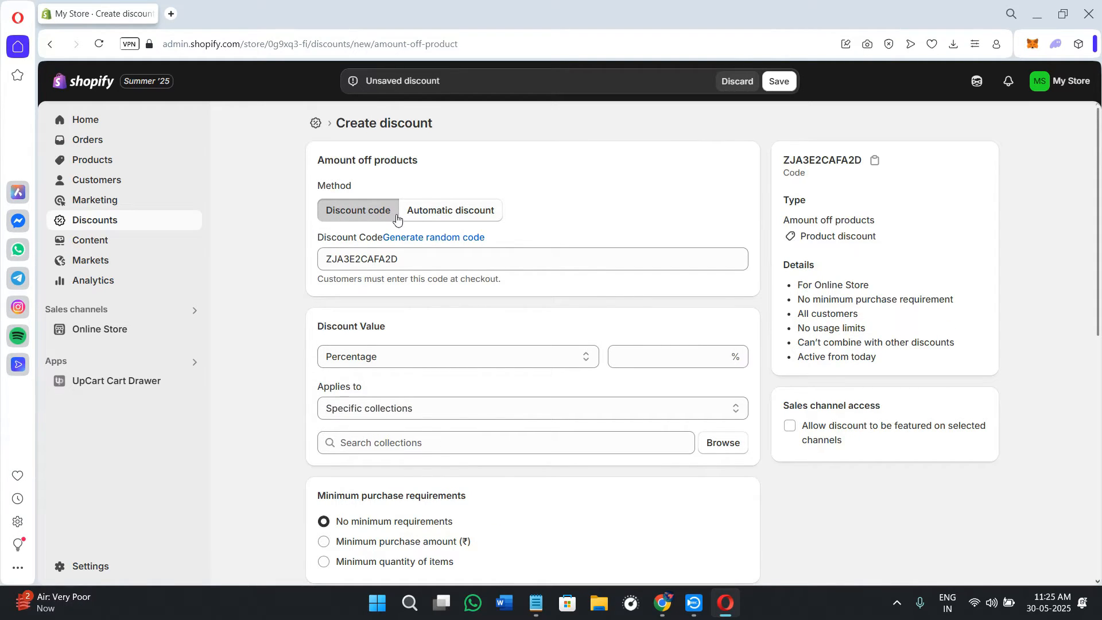
Step: Set the discount value to a percentage of 20%
{"action": "left_click", "coordinate": [373, 358]}
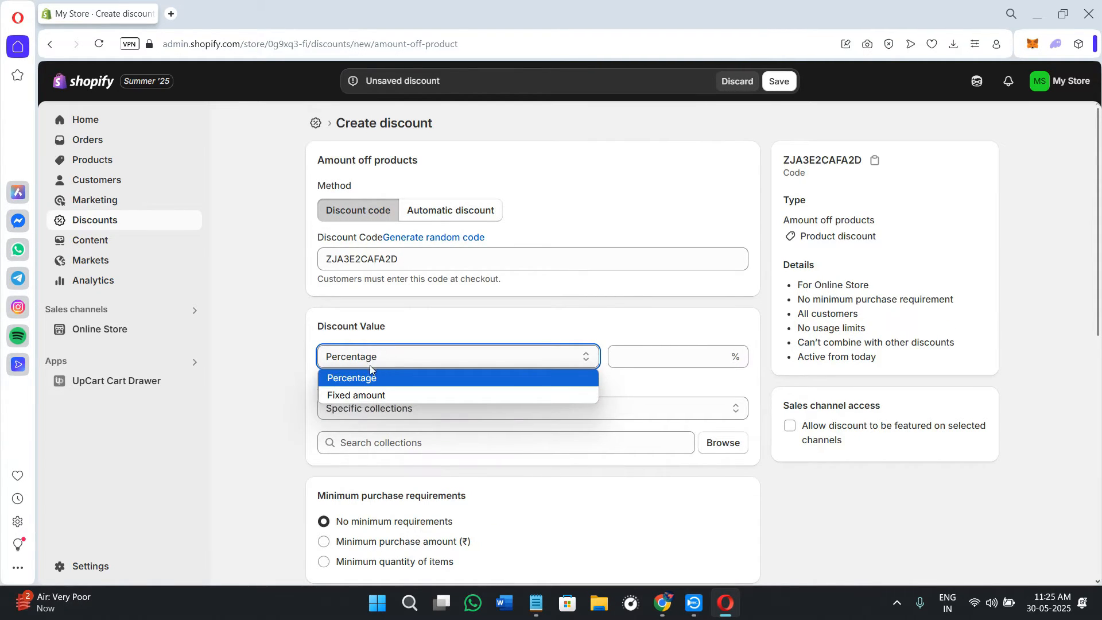
{"action": "left_click_drag", "start_coordinate": [399, 259], "coordinate": [308, 258]}
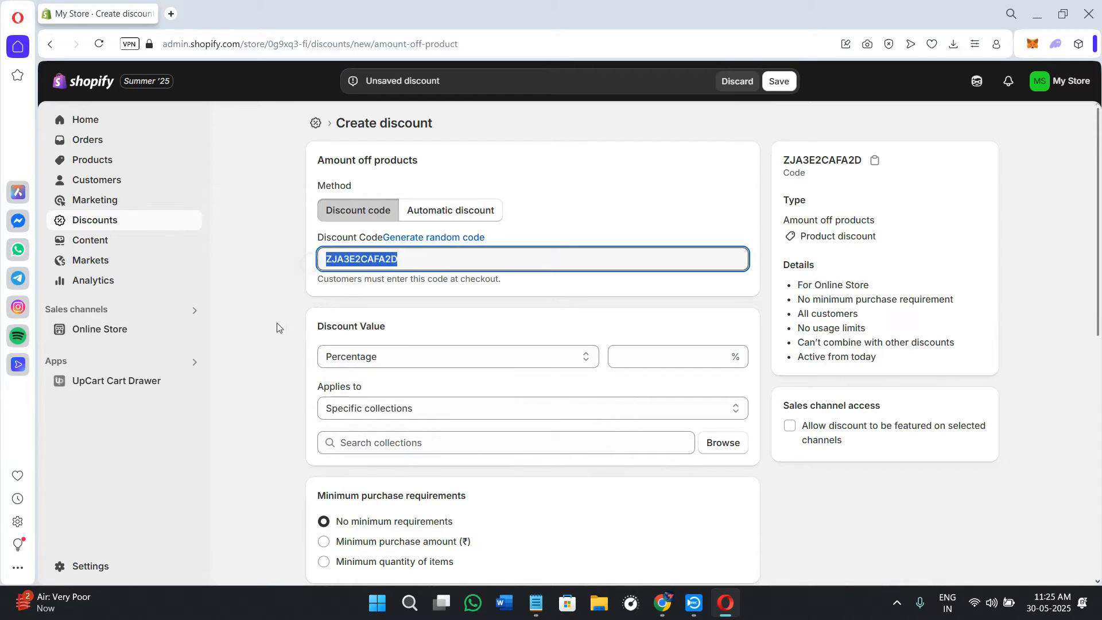
{"action": "left_click", "coordinate": [276, 323]}
{"action": "left_click", "coordinate": [371, 358]}
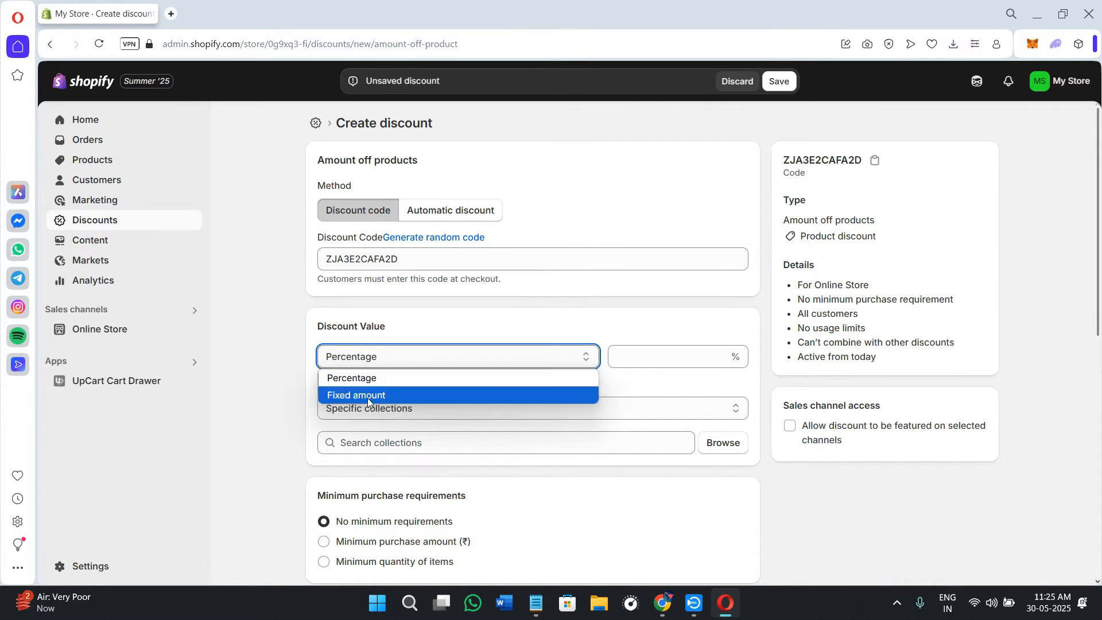
{"action": "left_click", "coordinate": [337, 395]}
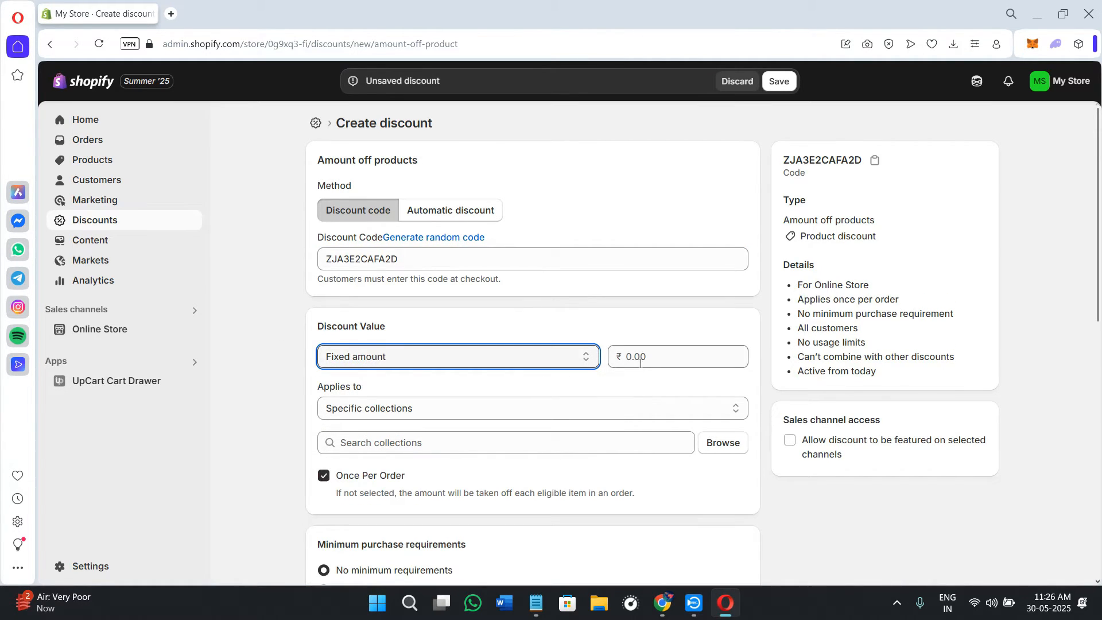
{"action": "left_click", "coordinate": [450, 368]}
{"action": "left_click", "coordinate": [344, 376]}
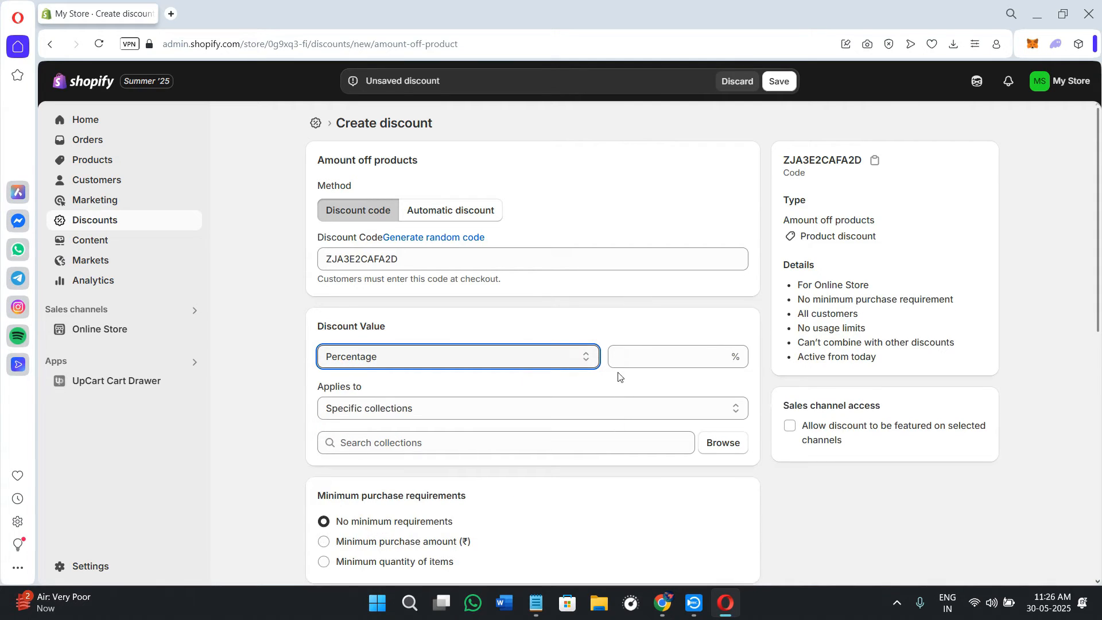
{"action": "left_click", "coordinate": [625, 358]}
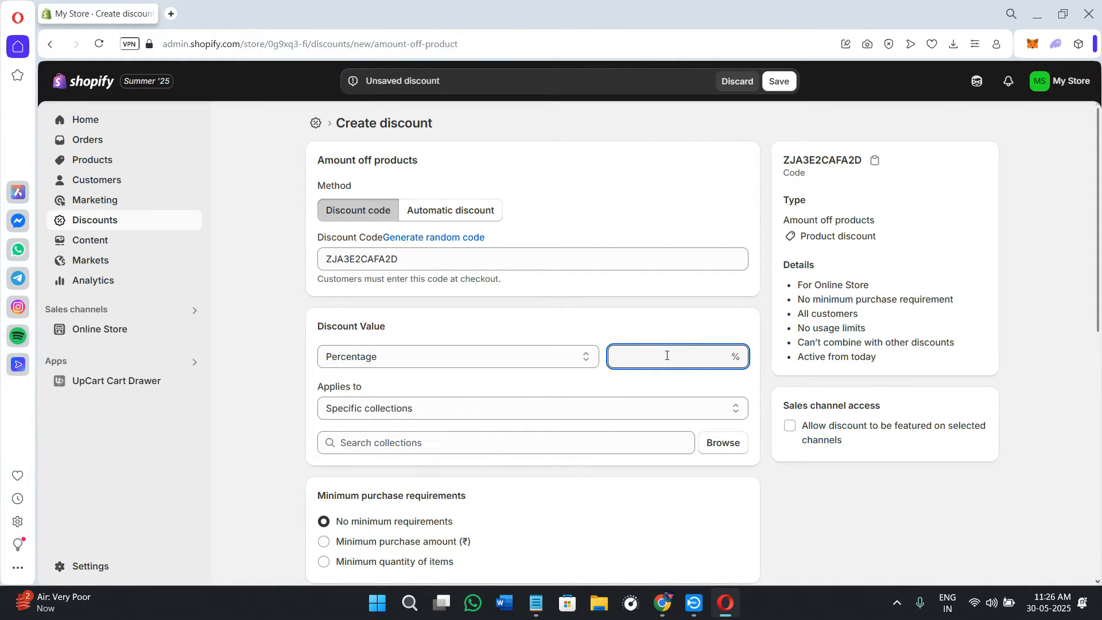
{"action": "type", "text": "20"}
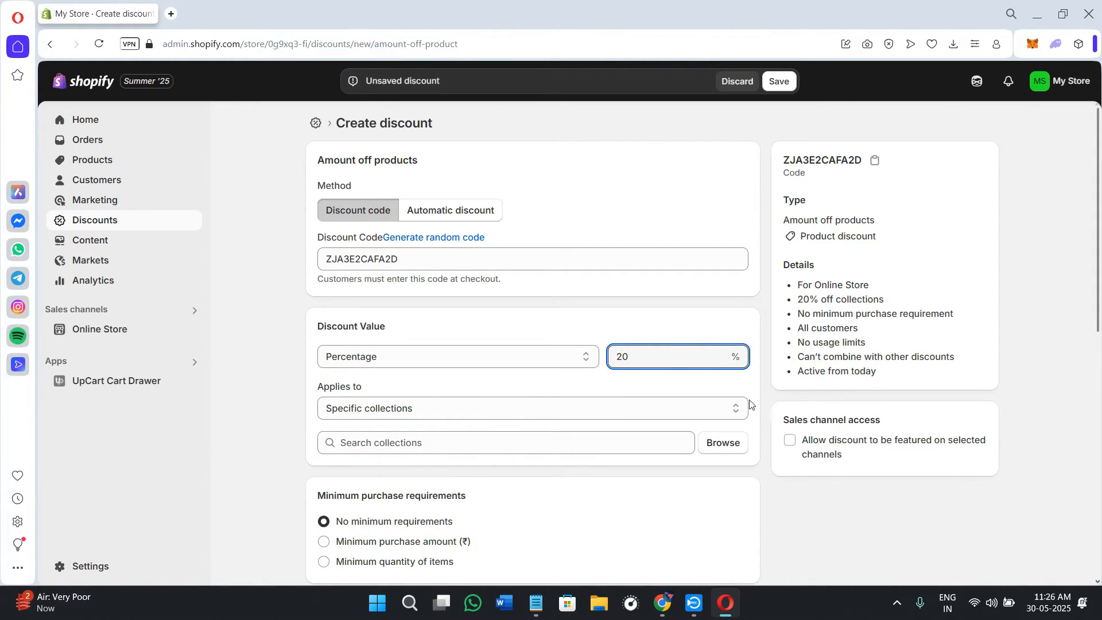
Step: Apply the discount to specific products and require a minimum purchase amount
{"action": "scroll", "coordinate": [743, 442], "scroll_direction": "down", "scroll_amount": 3}
{"action": "left_click", "coordinate": [358, 290]}
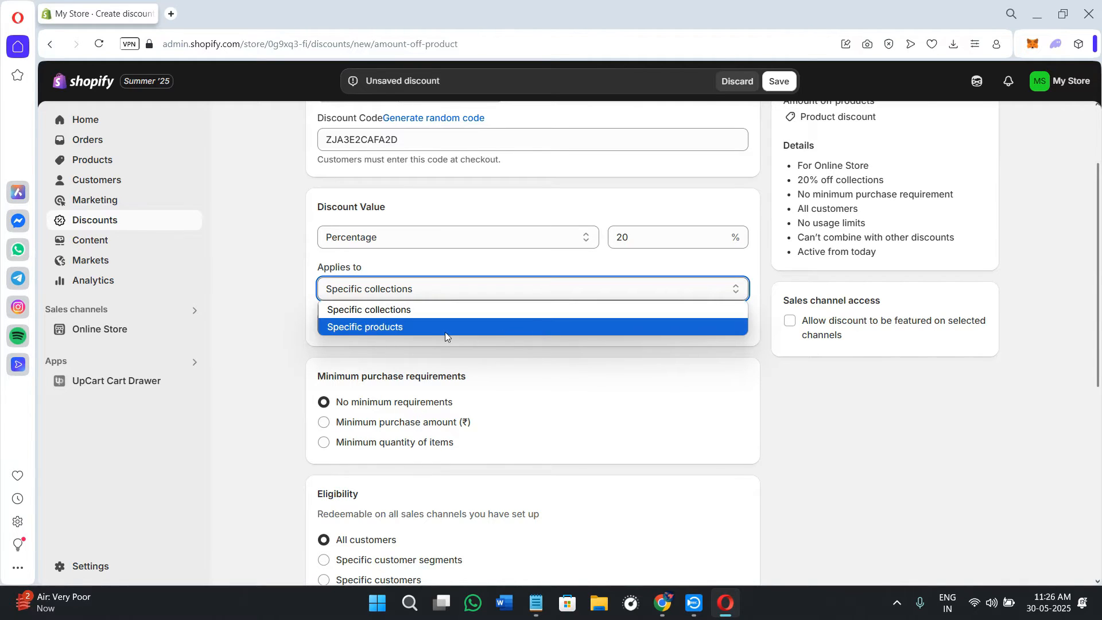
{"action": "left_click", "coordinate": [416, 325]}
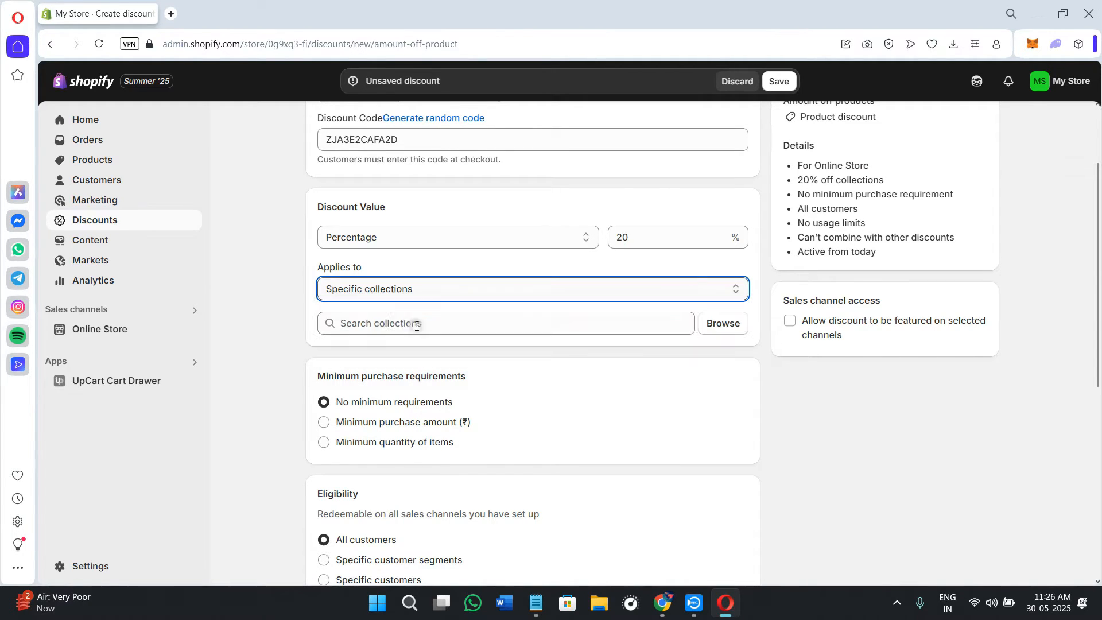
{"action": "left_click", "coordinate": [462, 322]}
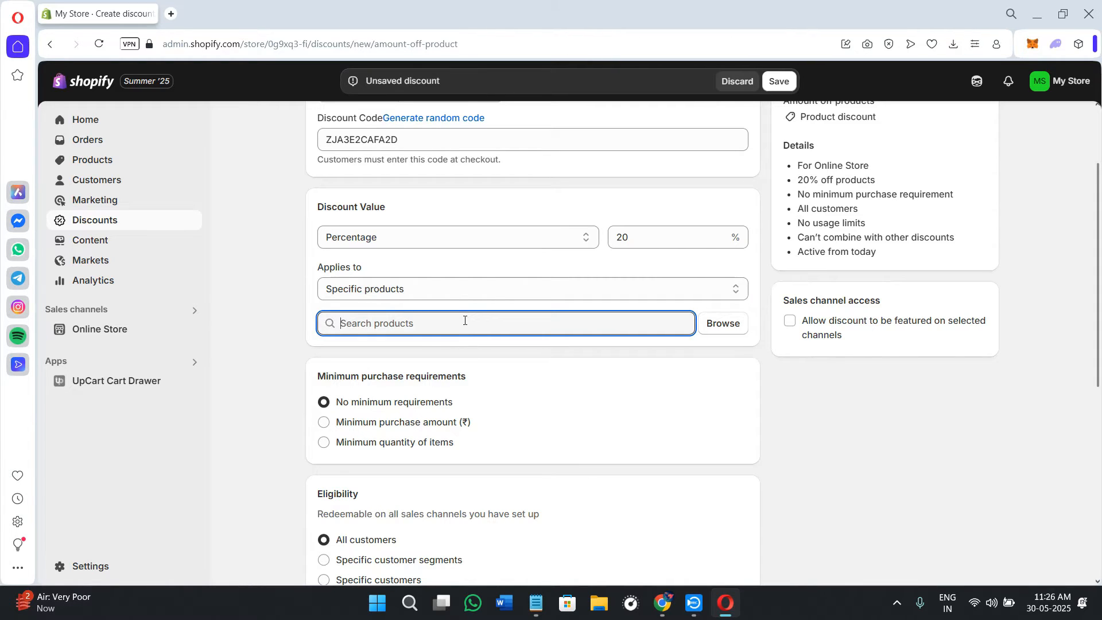
{"action": "scroll", "coordinate": [421, 411], "scroll_direction": "down", "scroll_amount": 2}
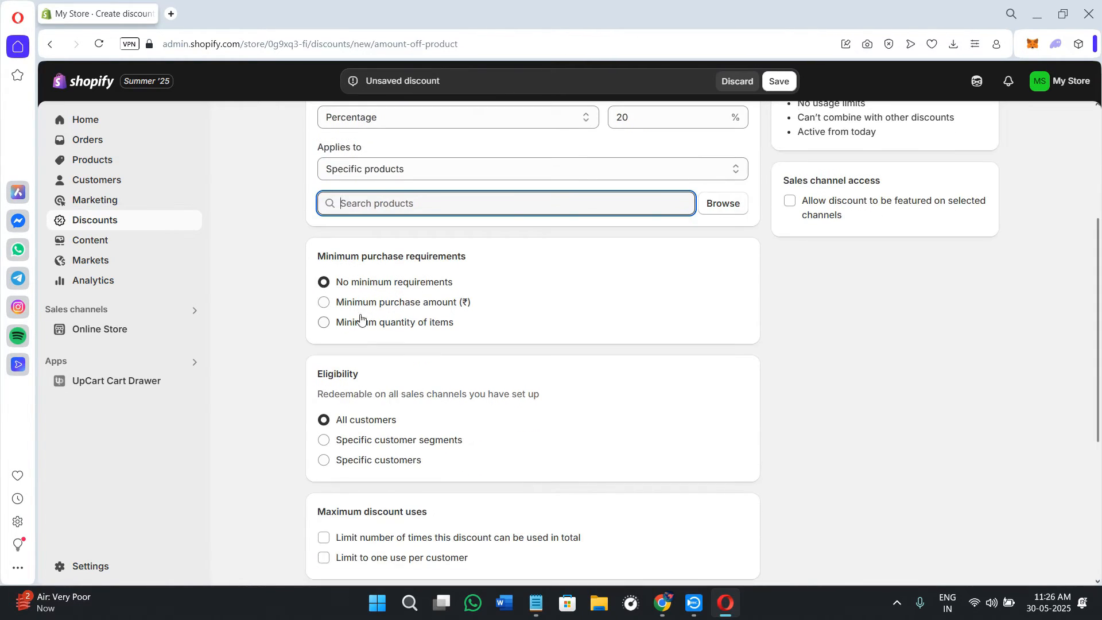
{"action": "left_click", "coordinate": [389, 307]}
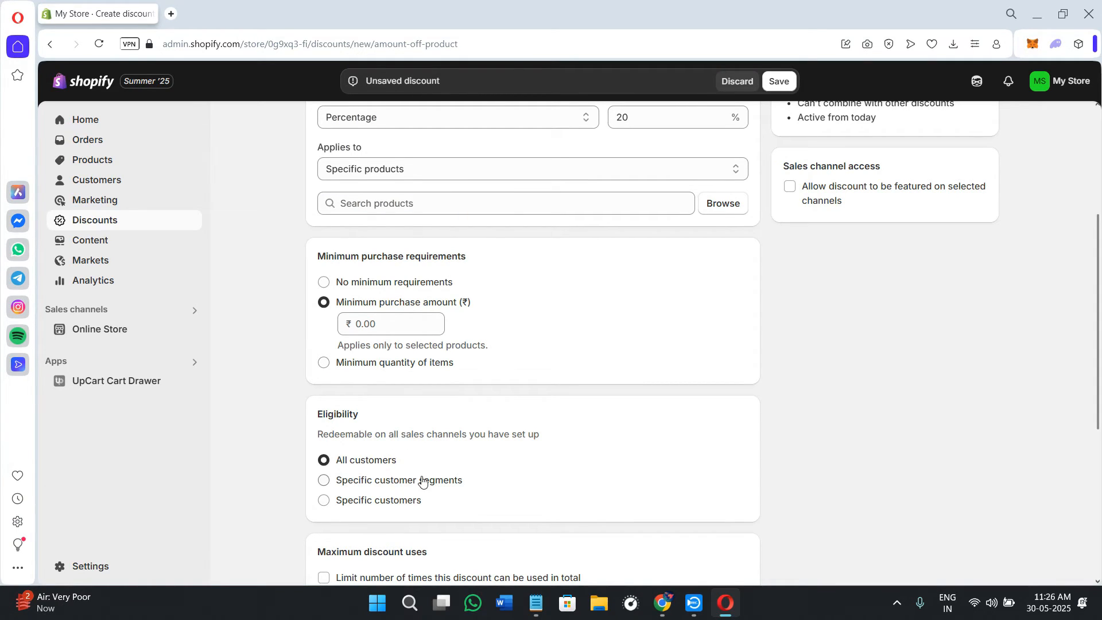
Step: Review the eligibility, maximum uses, combinations and active dates settings, and try to save the discount
{"action": "scroll", "coordinate": [597, 513], "scroll_direction": "down", "scroll_amount": 2}
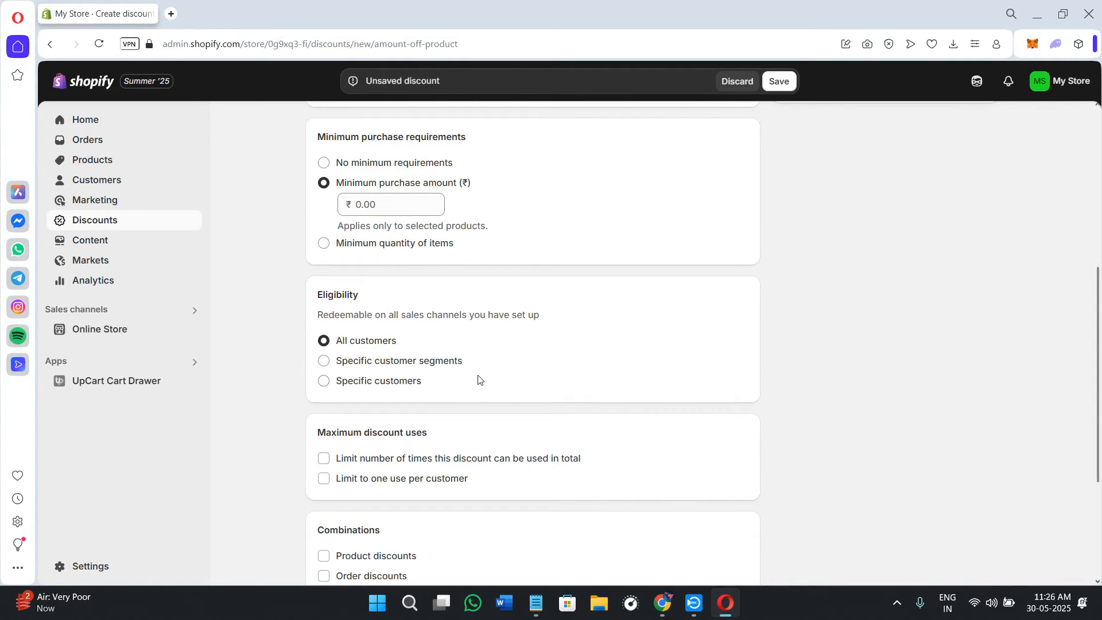
{"action": "scroll", "coordinate": [477, 379], "scroll_direction": "down", "scroll_amount": 2}
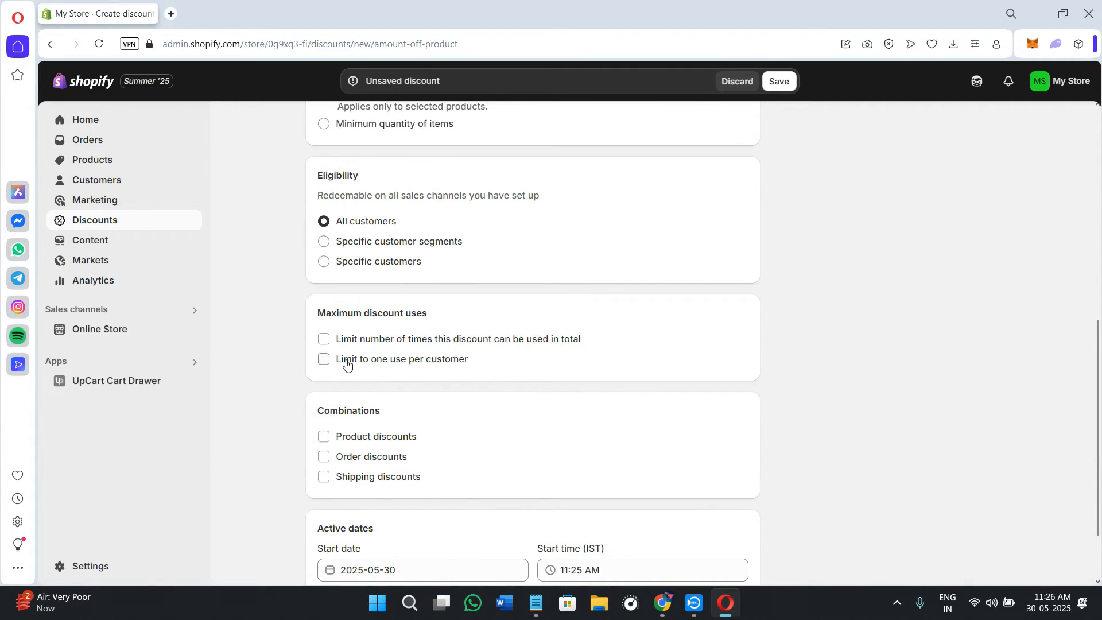
{"action": "scroll", "coordinate": [394, 422], "scroll_direction": "down", "scroll_amount": 2}
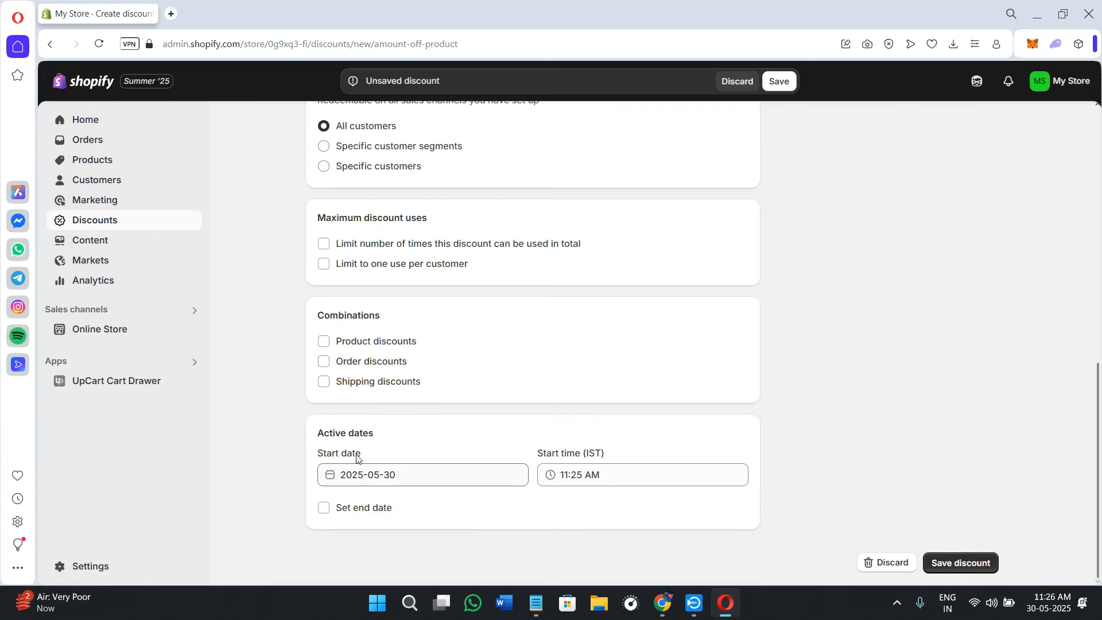
{"action": "left_click_drag", "start_coordinate": [317, 434], "coordinate": [388, 435]}
{"action": "left_click_drag", "start_coordinate": [318, 453], "coordinate": [362, 459]}
{"action": "left_click", "coordinate": [528, 452]}
{"action": "scroll", "coordinate": [771, 377], "scroll_direction": "up", "scroll_amount": 10}
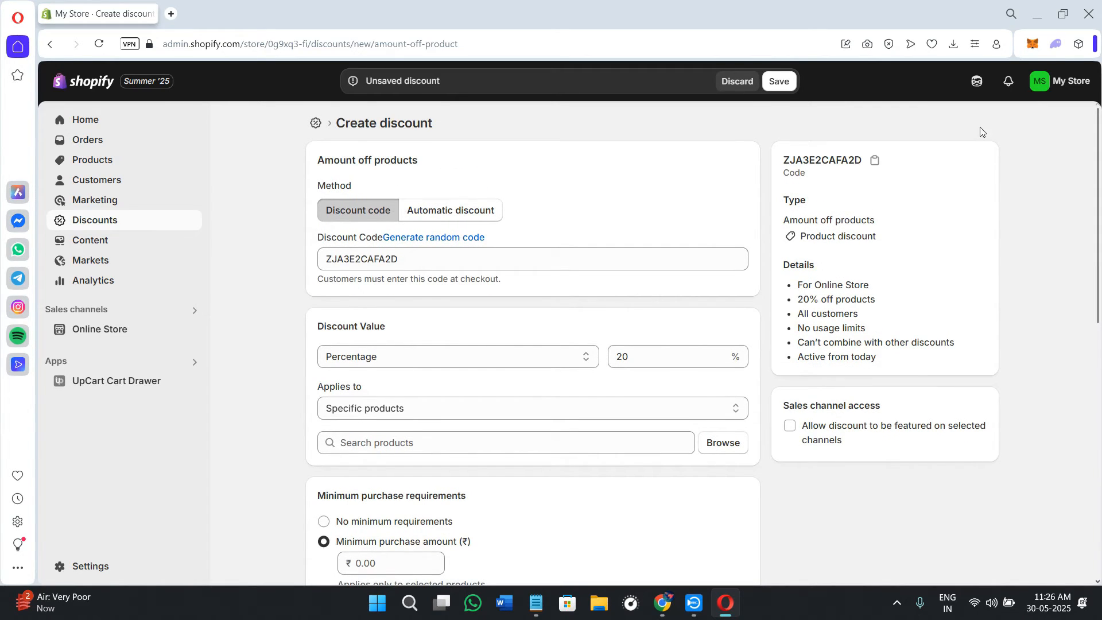
{"action": "left_click", "coordinate": [774, 82]}
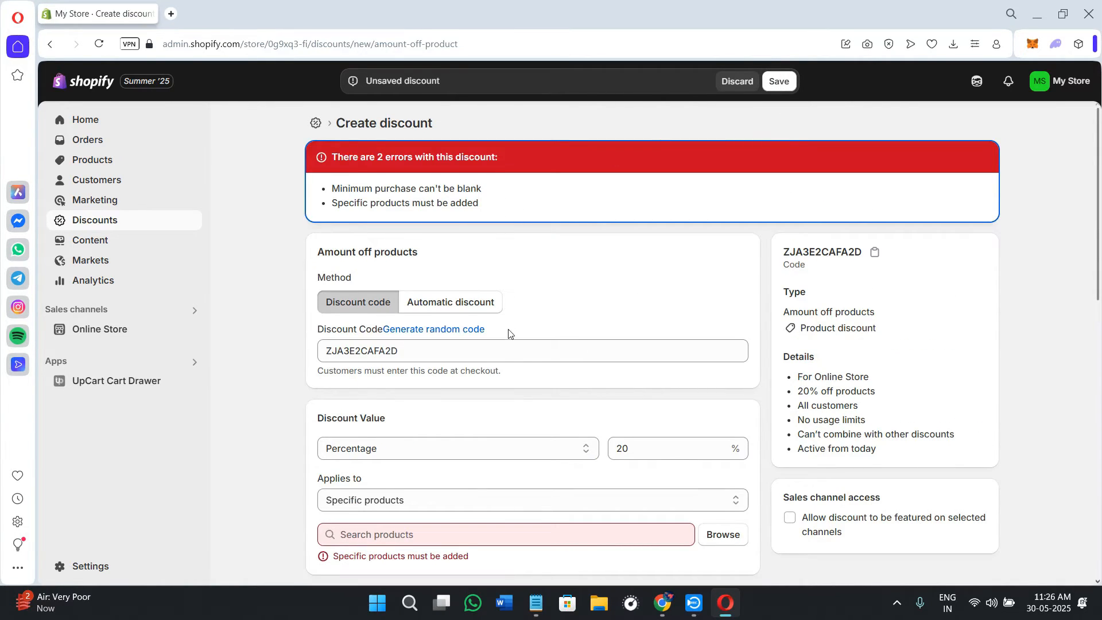
Step: Make the discount apply to specific collections and set the minimum purchase amount to ₹52
{"action": "scroll", "coordinate": [509, 330], "scroll_direction": "down", "scroll_amount": 4}
{"action": "left_click", "coordinate": [440, 299]}
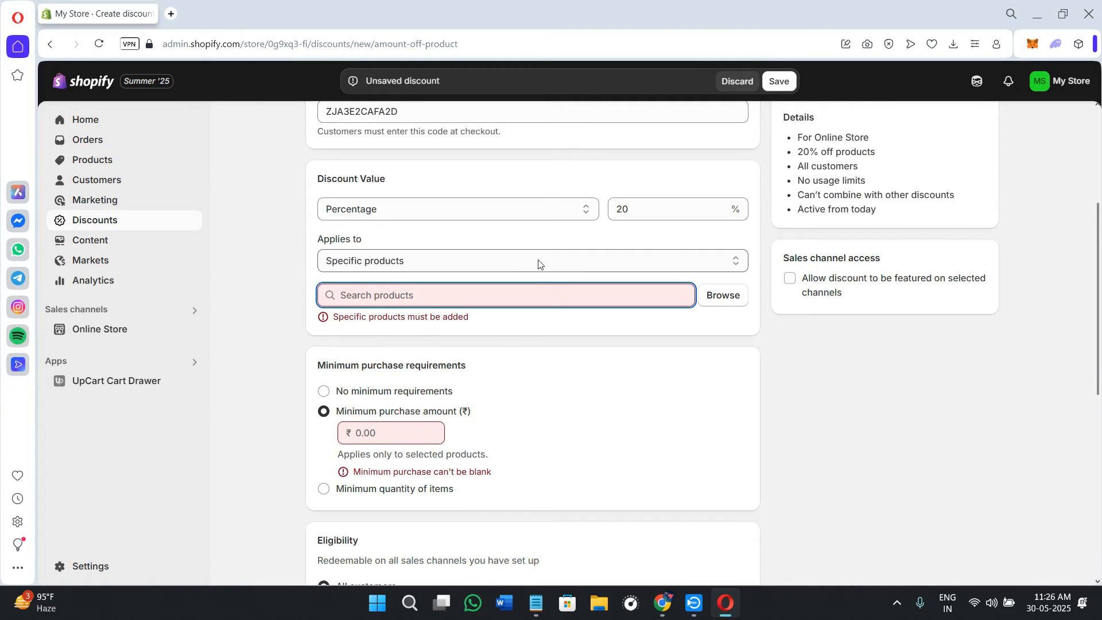
{"action": "left_click", "coordinate": [536, 260]}
{"action": "left_click", "coordinate": [430, 278]}
{"action": "left_click", "coordinate": [393, 410]}
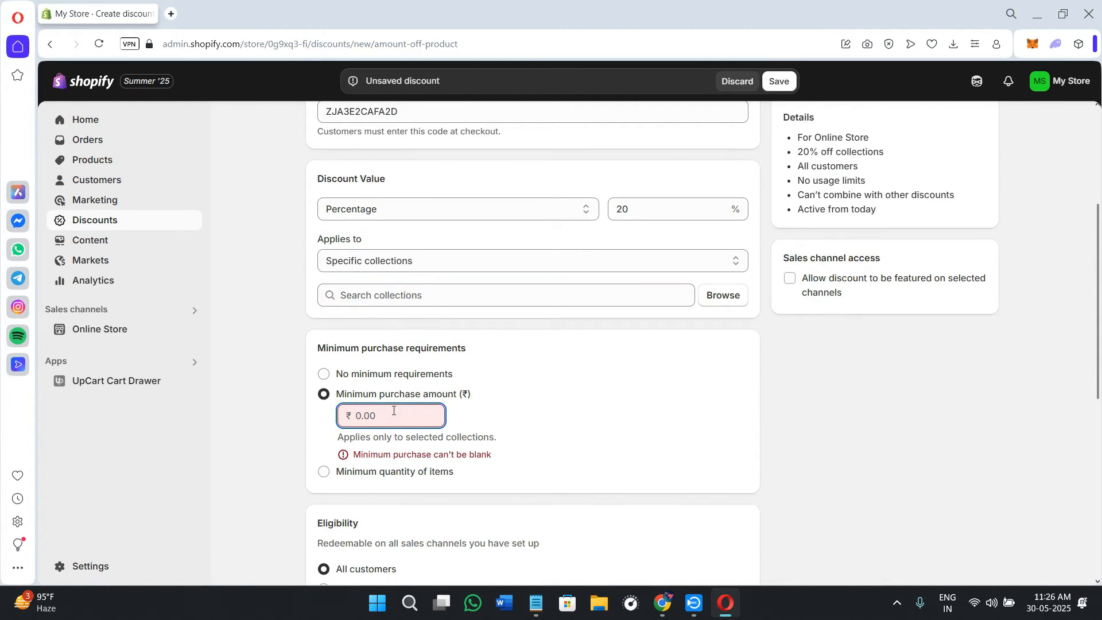
{"action": "type", "text": "52"}
{"action": "scroll", "coordinate": [831, 230], "scroll_direction": "up", "scroll_amount": 4}
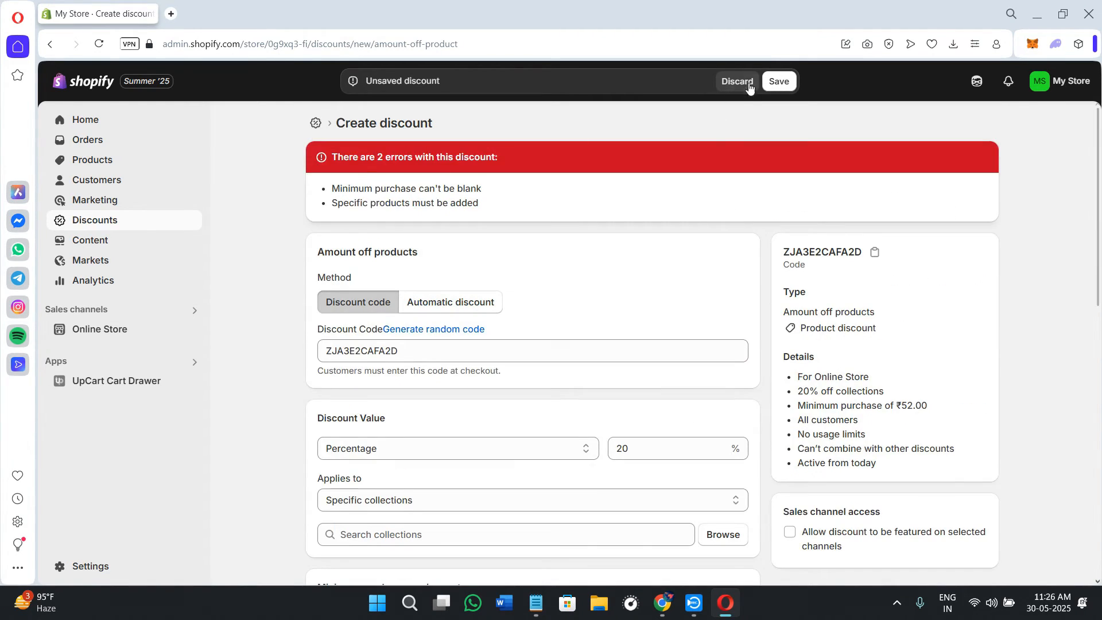
Step: Try to save the discount and check the specific collections field for a missing entry
{"action": "left_click", "coordinate": [774, 81]}
{"action": "scroll", "coordinate": [691, 322], "scroll_direction": "down", "scroll_amount": 2}
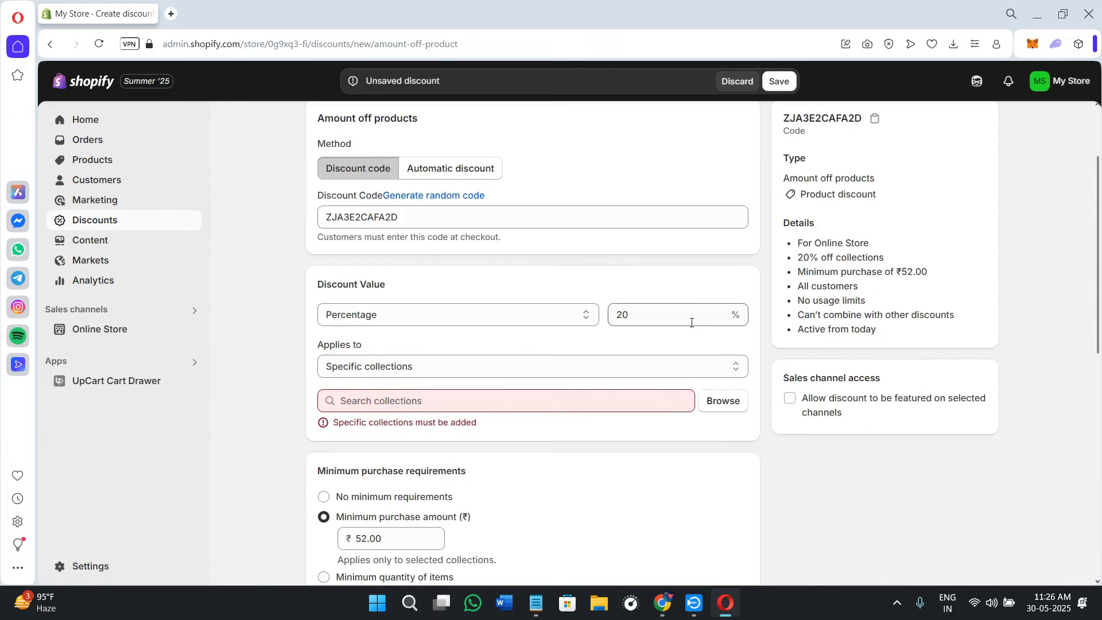
{"action": "scroll", "coordinate": [691, 323], "scroll_direction": "down", "scroll_amount": 2}
{"action": "left_click", "coordinate": [494, 281]}
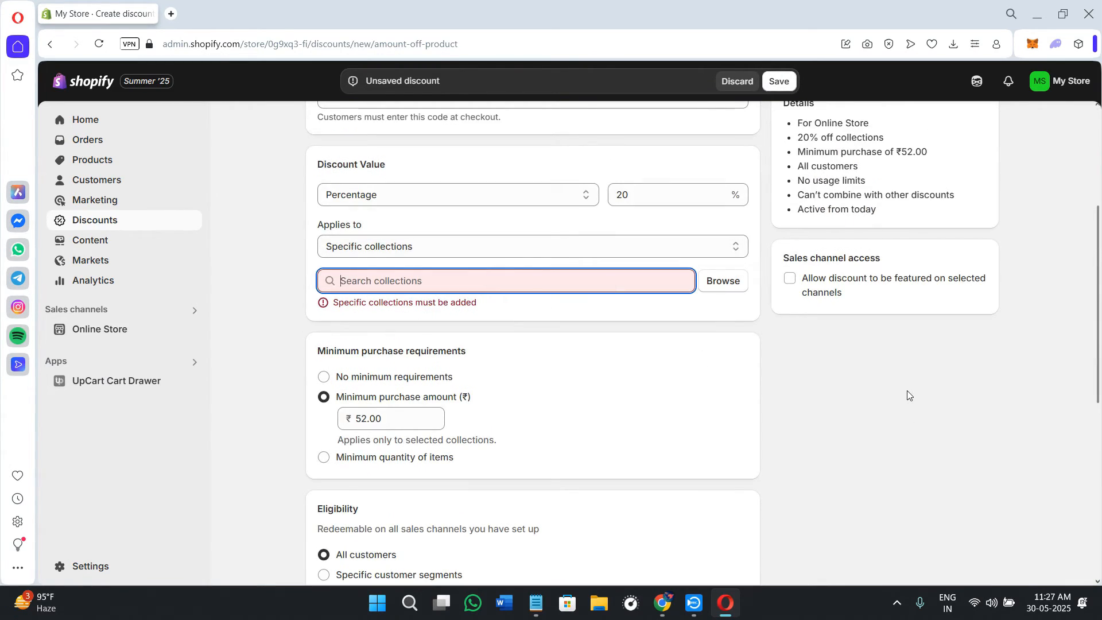
{"action": "scroll", "coordinate": [532, 382], "scroll_direction": "up", "scroll_amount": 4}
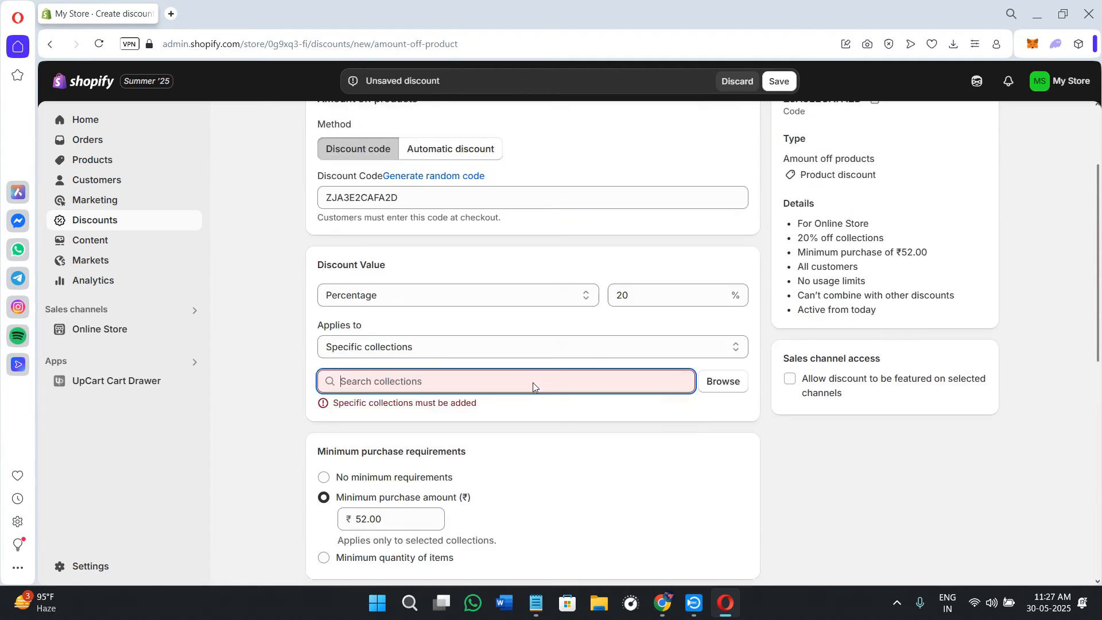
Step: Switch the method to automatic discount, review its title and requirement settings, and discard the unsaved discount
{"action": "left_click", "coordinate": [456, 292]}
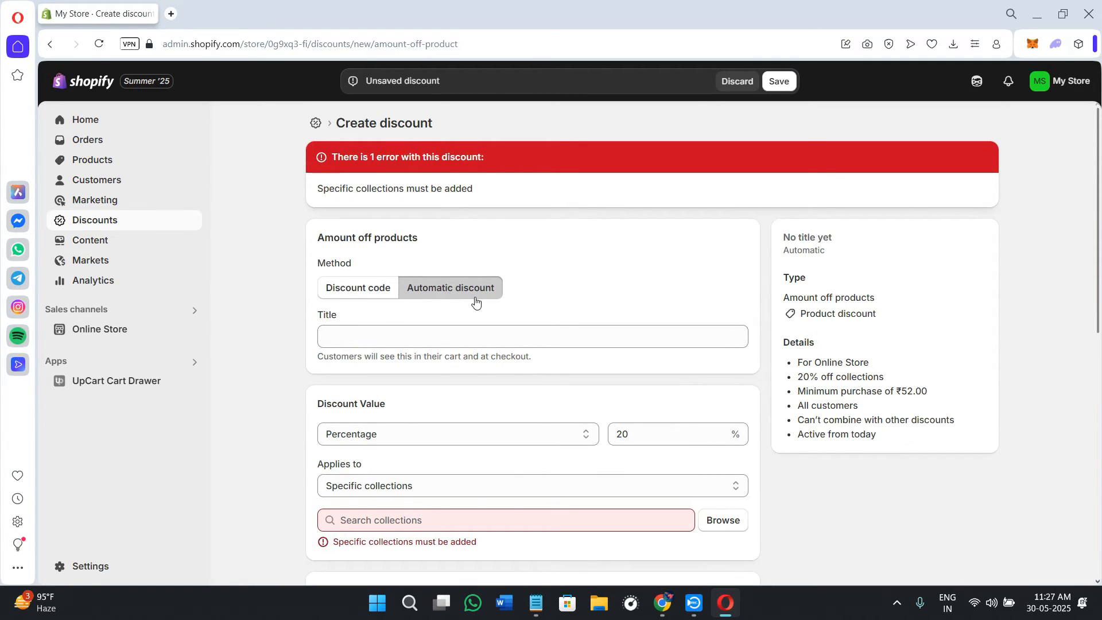
{"action": "scroll", "coordinate": [475, 301], "scroll_direction": "down", "scroll_amount": 2}
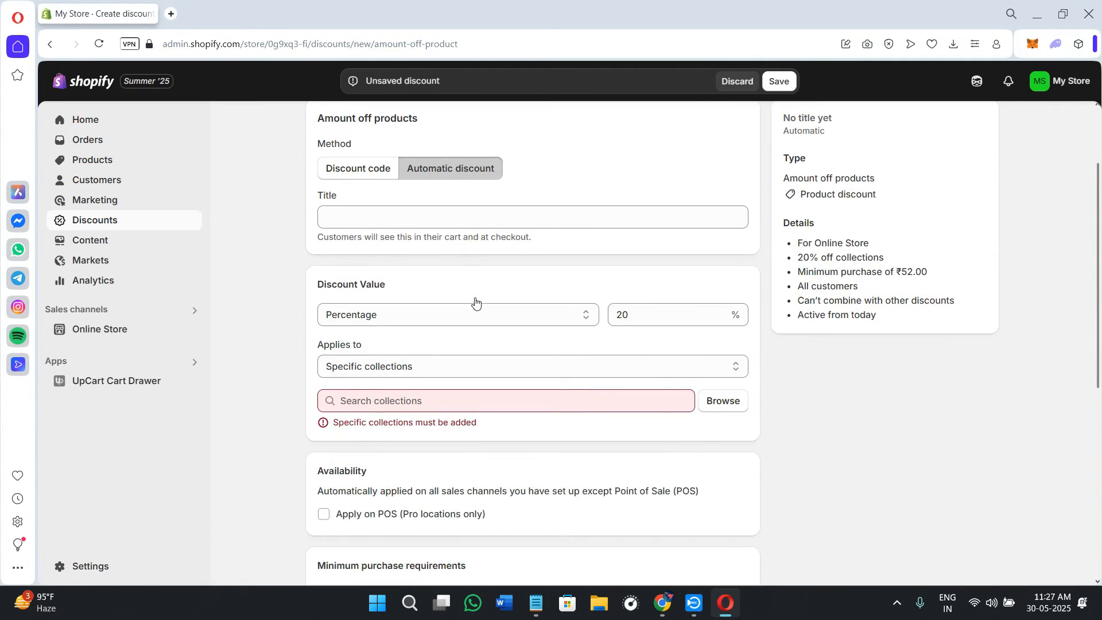
{"action": "left_click", "coordinate": [374, 224]}
{"action": "scroll", "coordinate": [462, 412], "scroll_direction": "down", "scroll_amount": 6}
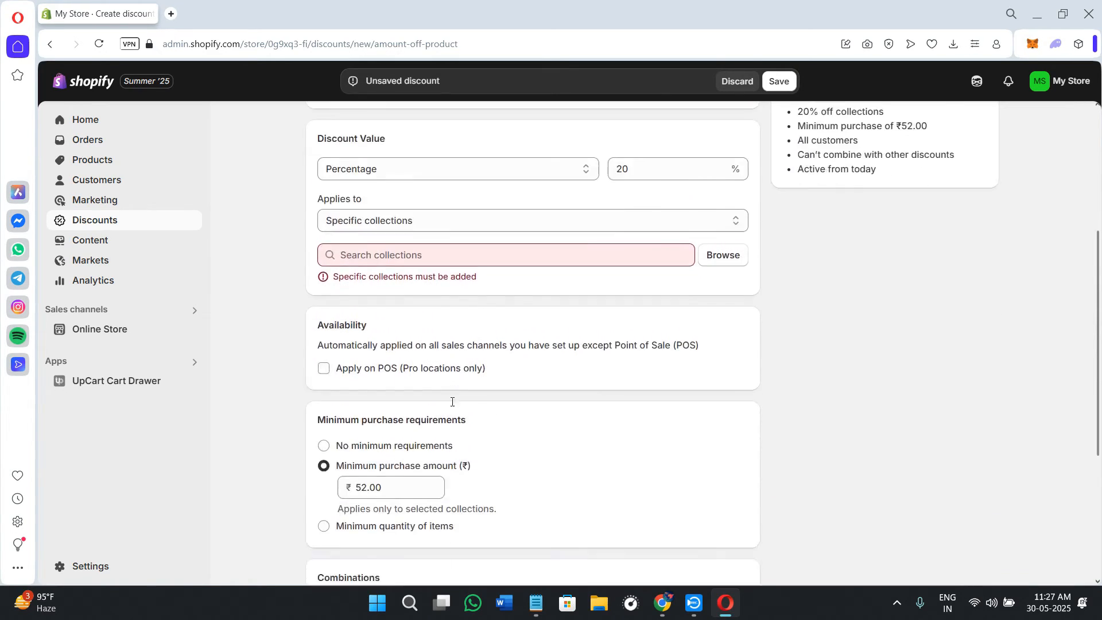
{"action": "scroll", "coordinate": [462, 412], "scroll_direction": "up", "scroll_amount": 8}
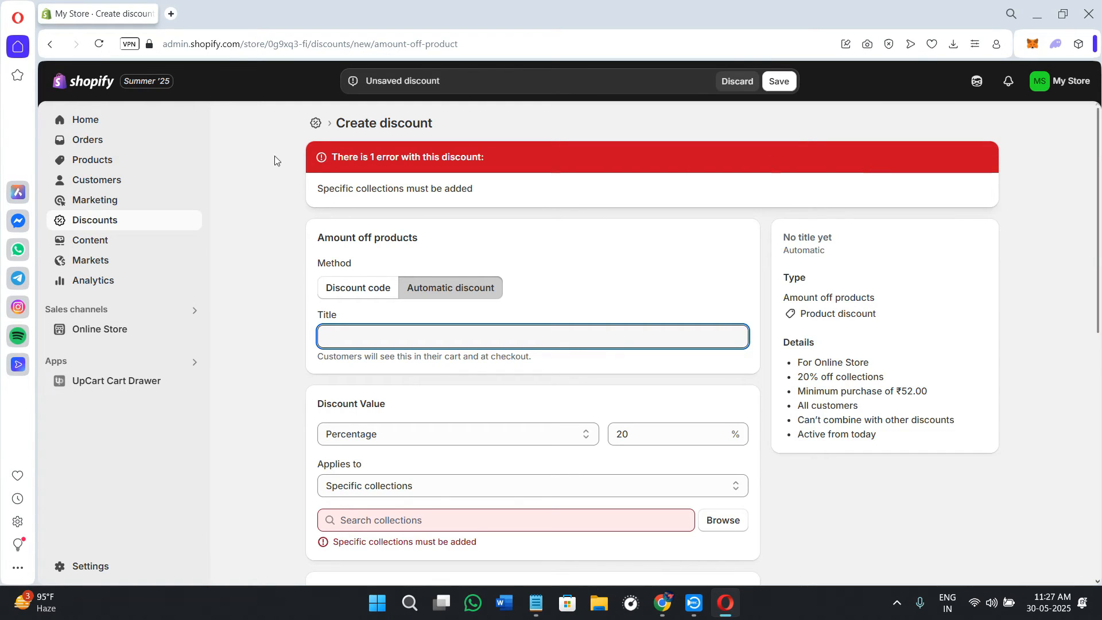
{"action": "left_click", "coordinate": [121, 120]}
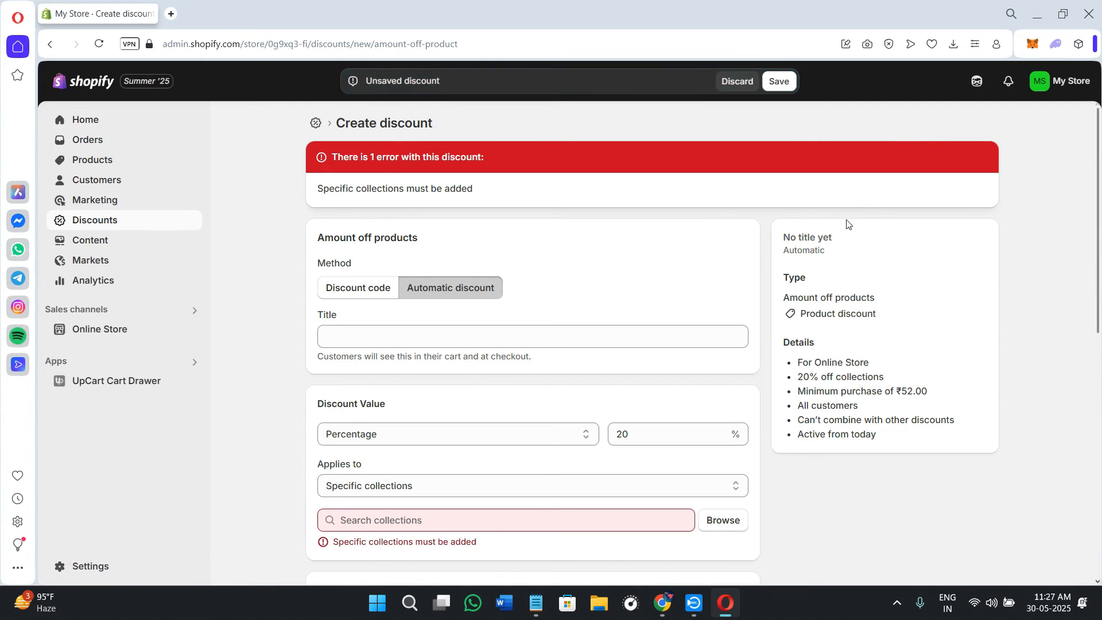
{"action": "left_click", "coordinate": [737, 80]}
Step: Search the store's apps for "Gift Box – Free Gift Motivator"
{"action": "left_click", "coordinate": [194, 362]}
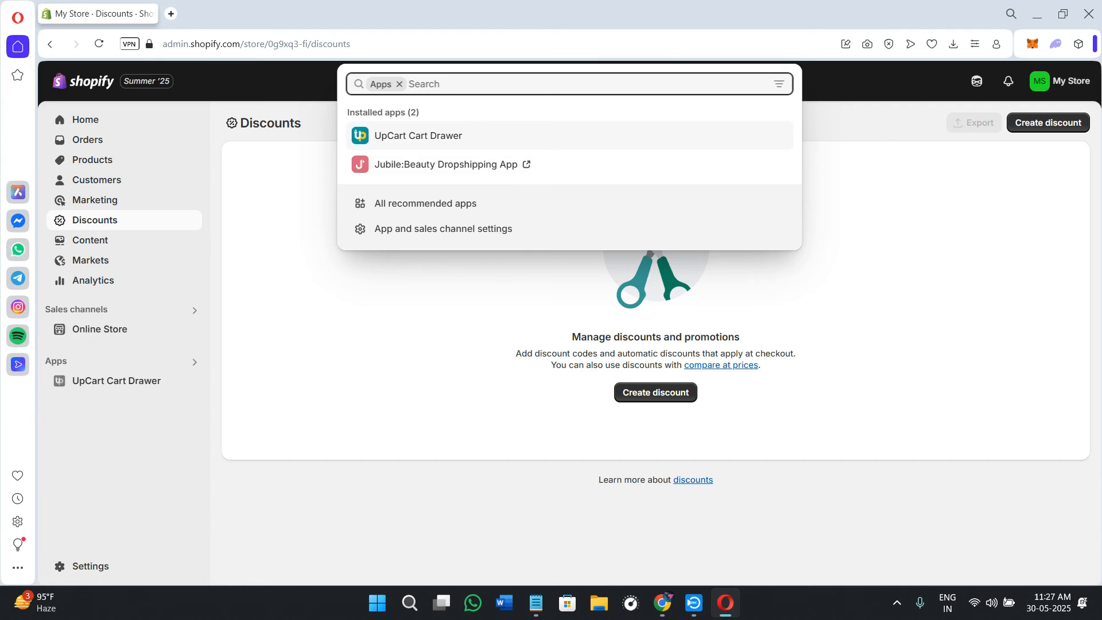
{"action": "key", "text": "alt+Tab"}
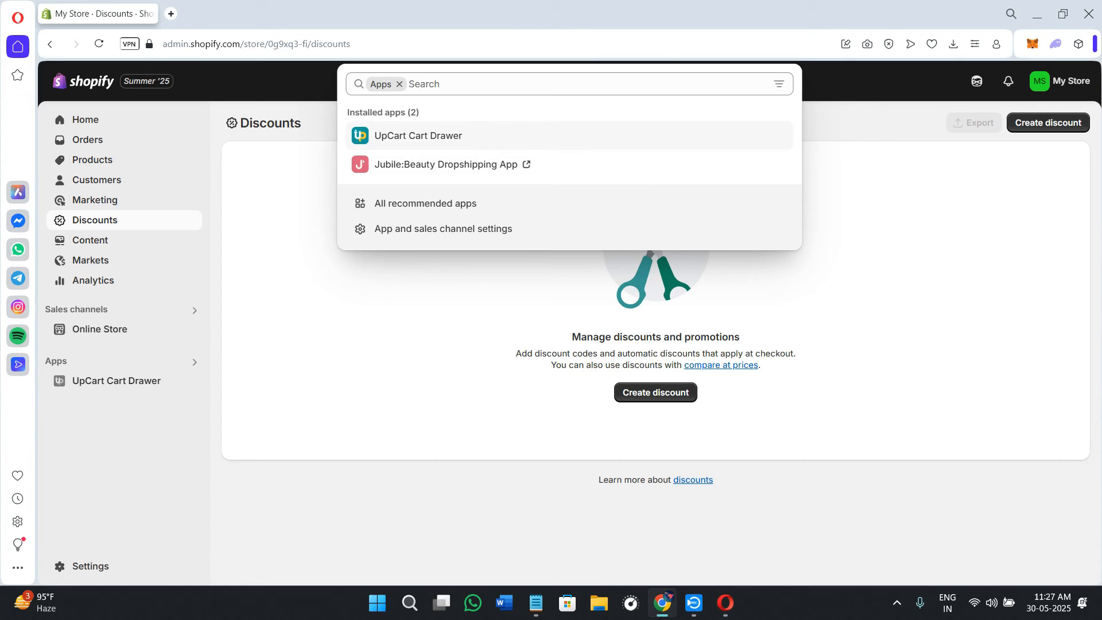
{"action": "left_click", "coordinate": [472, 84]}
{"action": "type", "text": "Gift Box – Free Gift Motivator"}
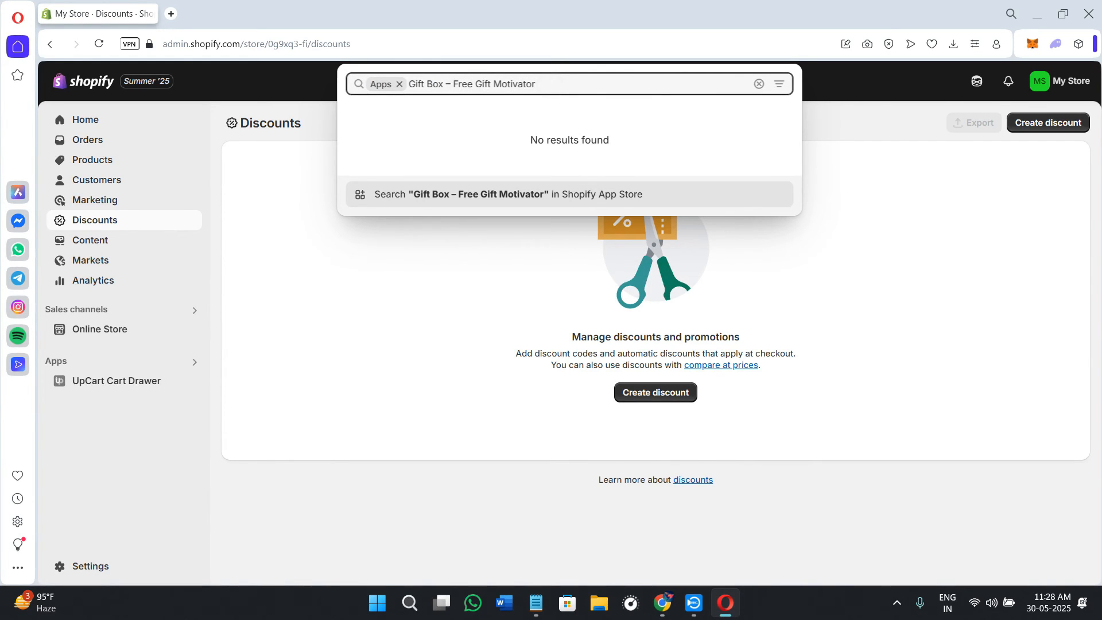
Step: Search the apps for Bundler, open its Shopify App Store listing and install it on the store
{"action": "key", "text": "alt+Tab"}
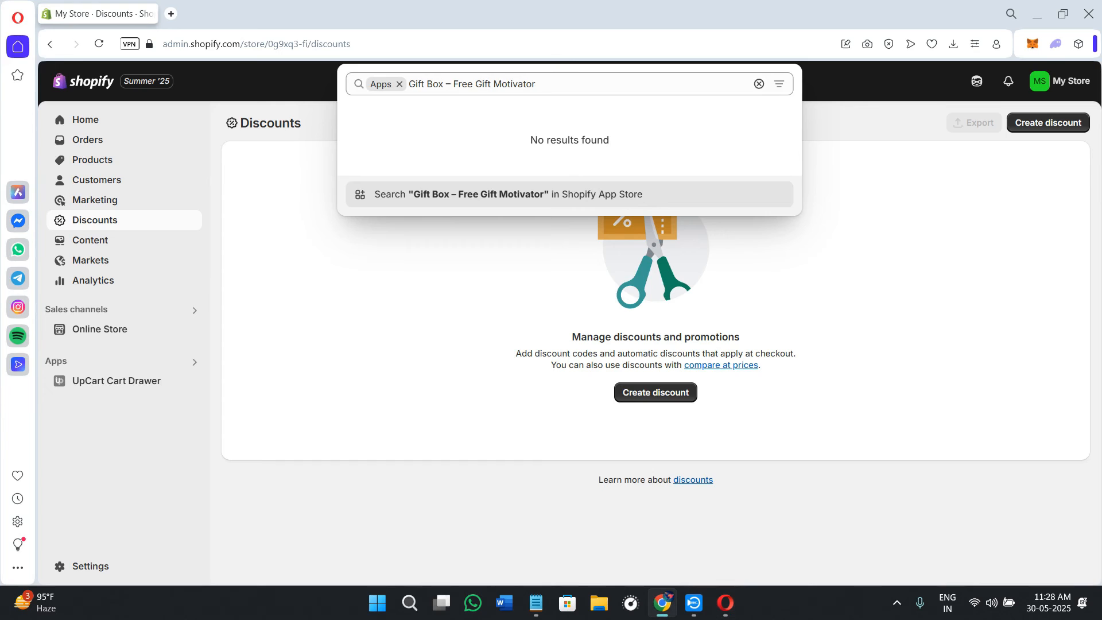
{"action": "left_click", "coordinate": [566, 83]}
{"action": "type", "text": "Bundler"}
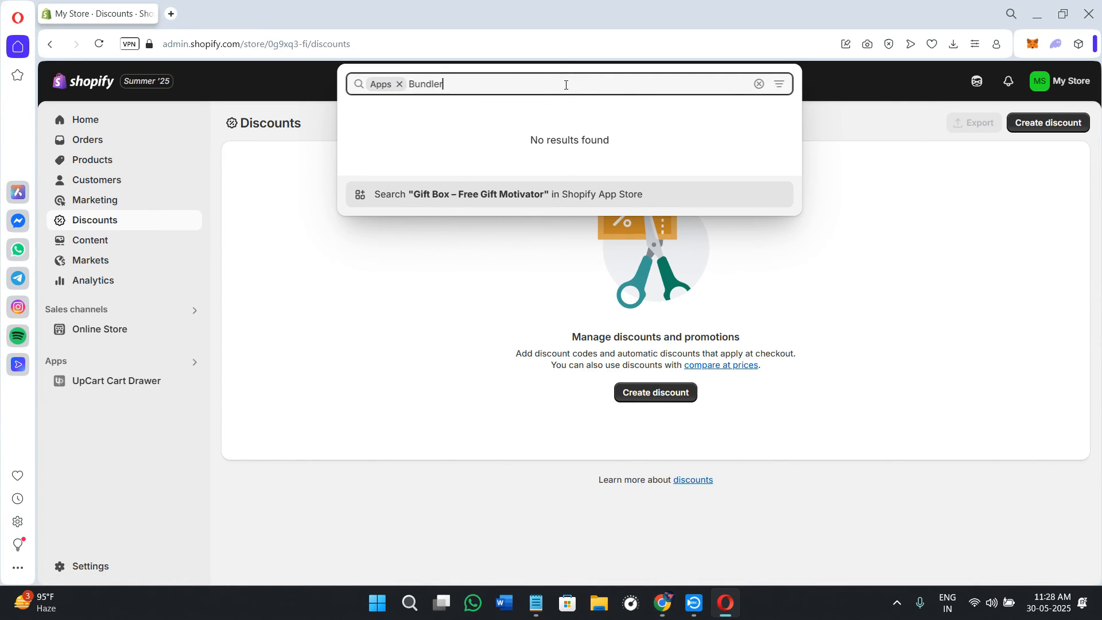
{"action": "left_click", "coordinate": [475, 132]}
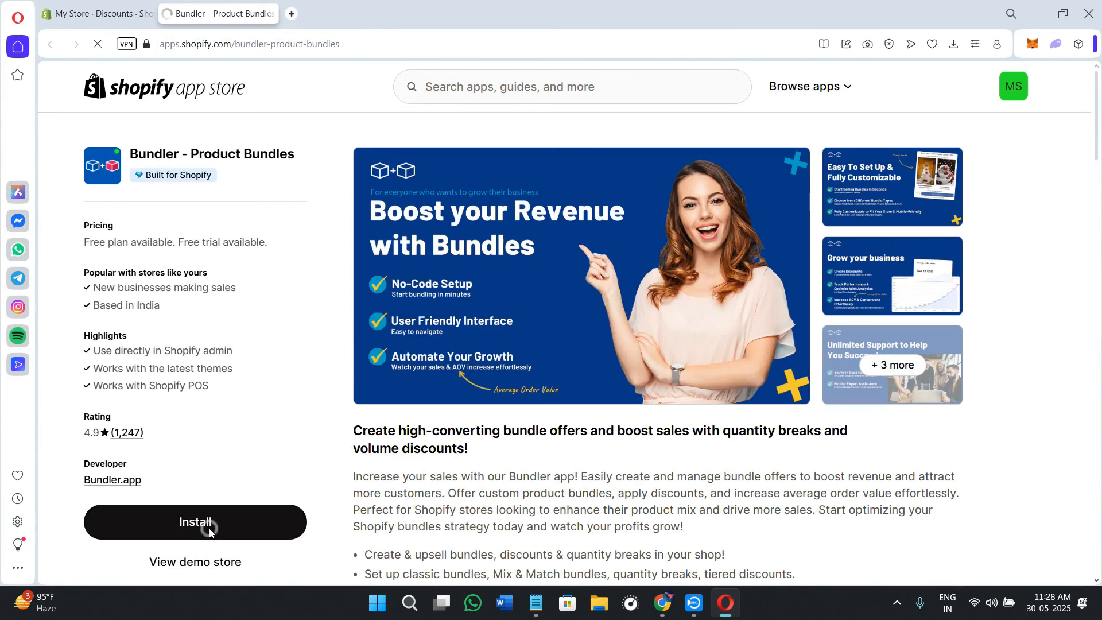
{"action": "left_click", "coordinate": [209, 526]}
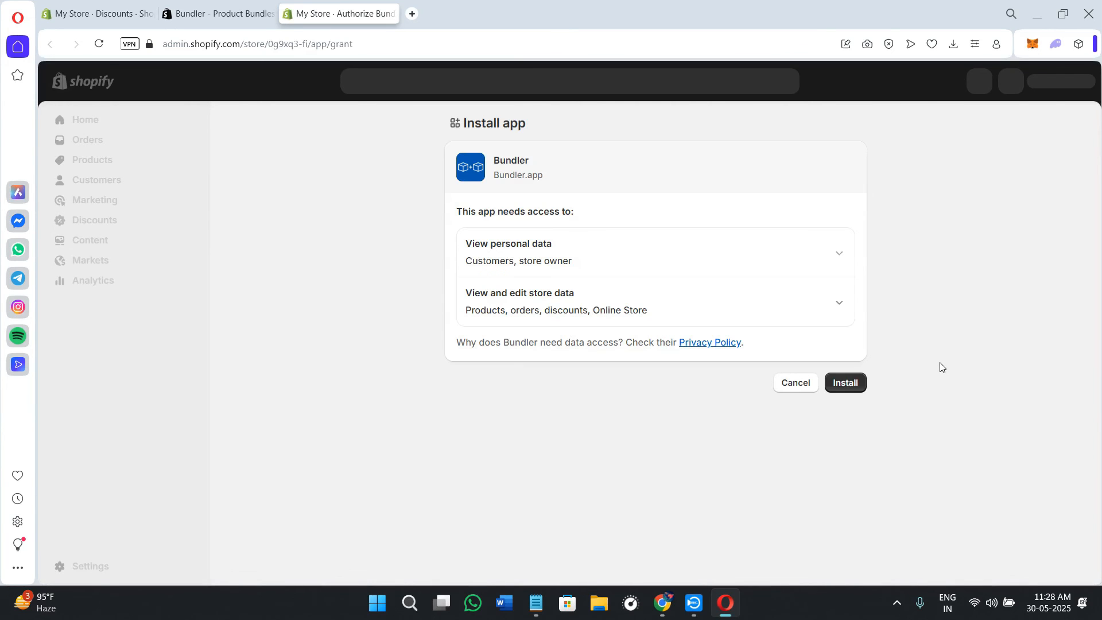
{"action": "left_click", "coordinate": [852, 383]}
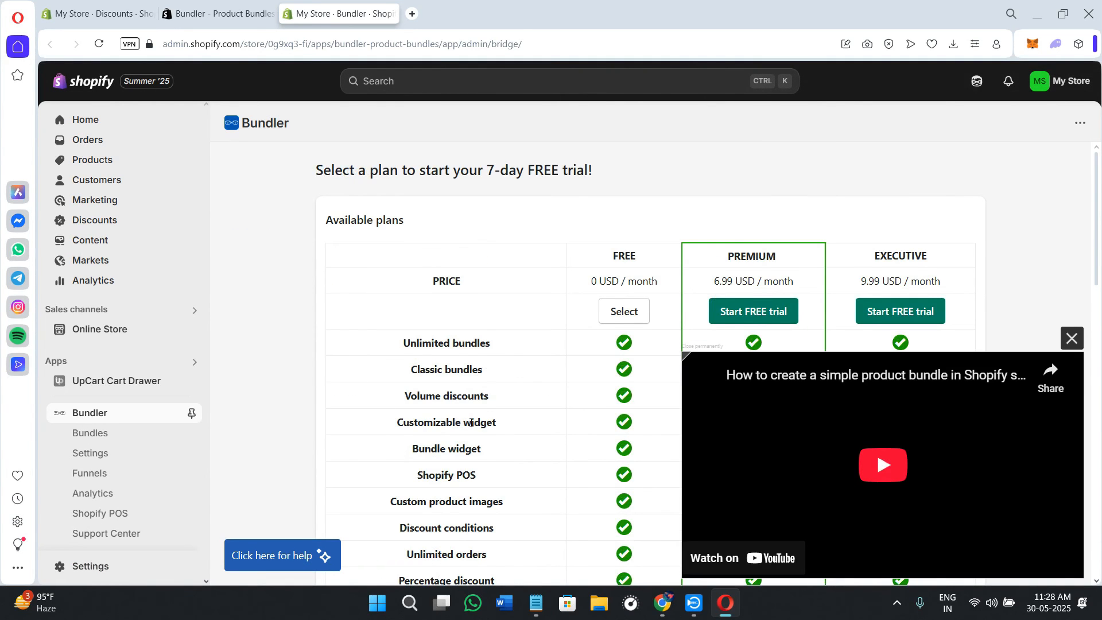
Step: Compare the Bundler plans with the tutorial video dismissed, select the Free plan, and open the app's Bundles page
{"action": "scroll", "coordinate": [470, 423], "scroll_direction": "down", "scroll_amount": 6}
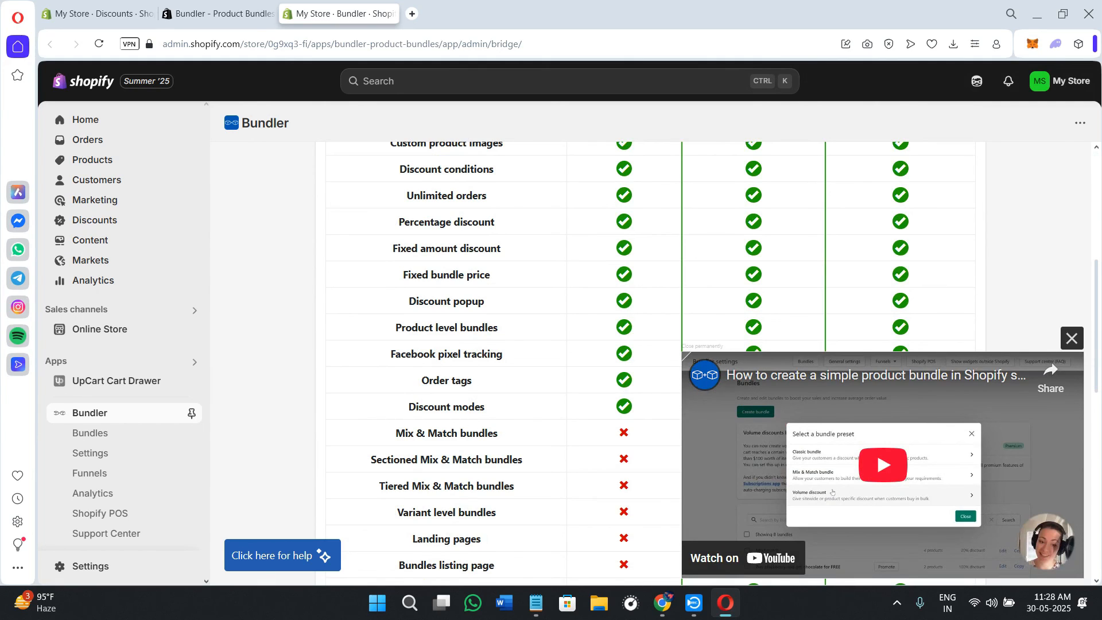
{"action": "left_click", "coordinate": [1071, 338]}
{"action": "scroll", "coordinate": [590, 358], "scroll_direction": "up", "scroll_amount": 3}
{"action": "scroll", "coordinate": [594, 360], "scroll_direction": "up", "scroll_amount": 3}
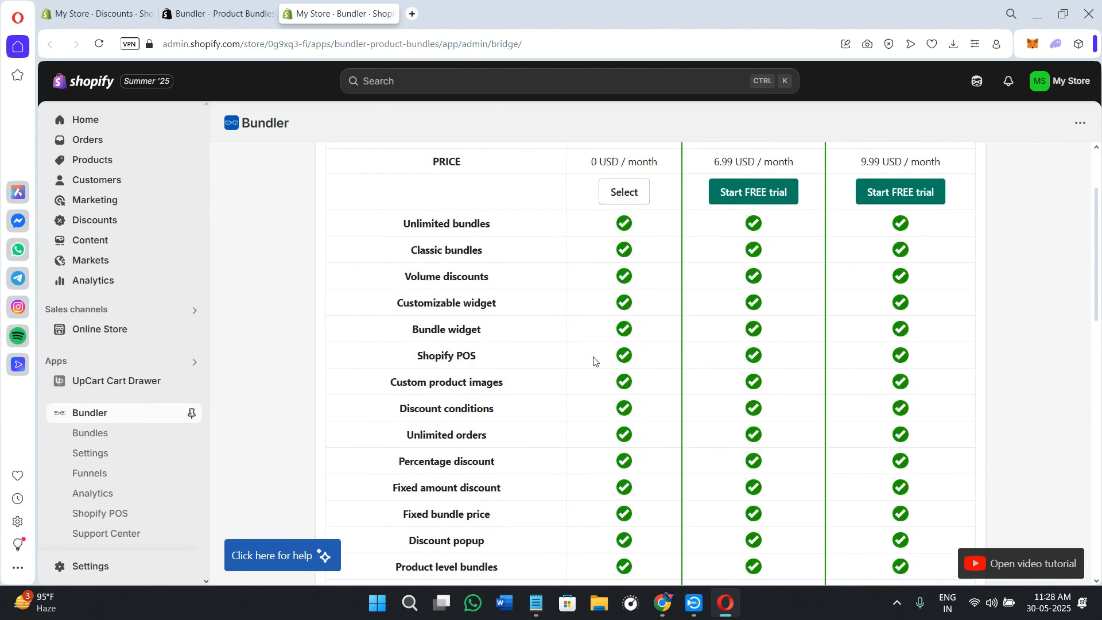
{"action": "scroll", "coordinate": [593, 360], "scroll_direction": "up", "scroll_amount": 3}
{"action": "left_click", "coordinate": [620, 312]}
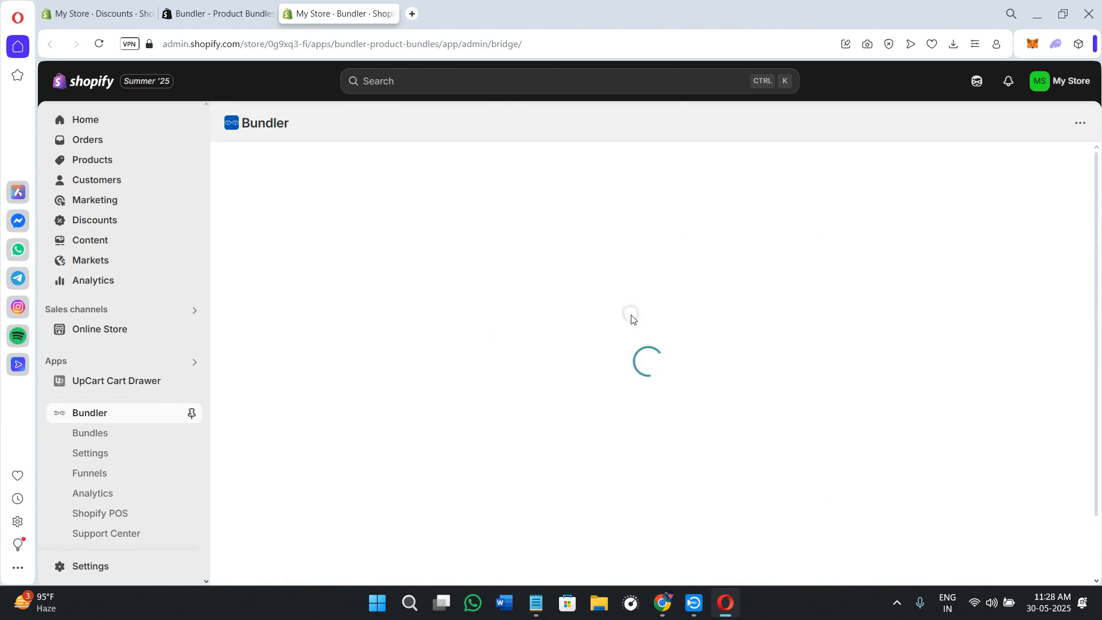
{"action": "left_click", "coordinate": [92, 433]}
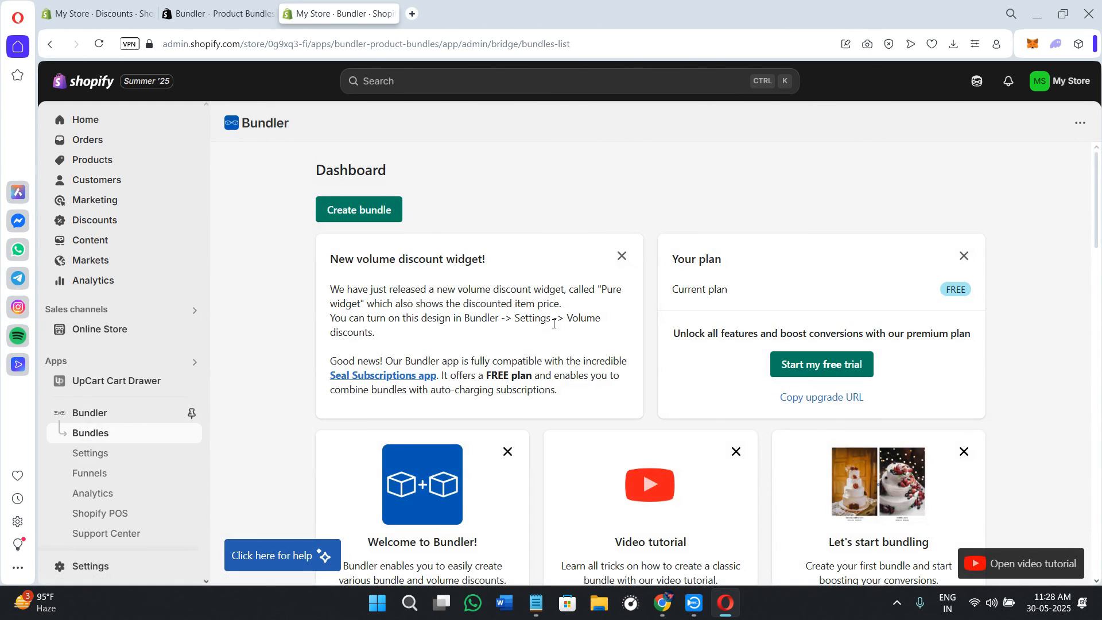